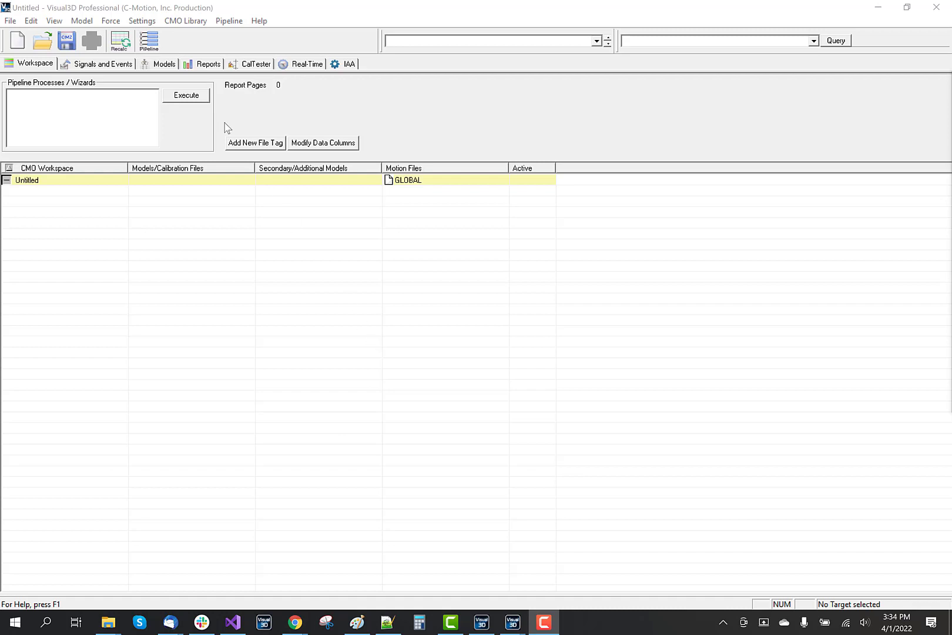
Create a hybrid model from the calibration file Multi_Static01.c3d.
click(164, 64)
click(82, 20)
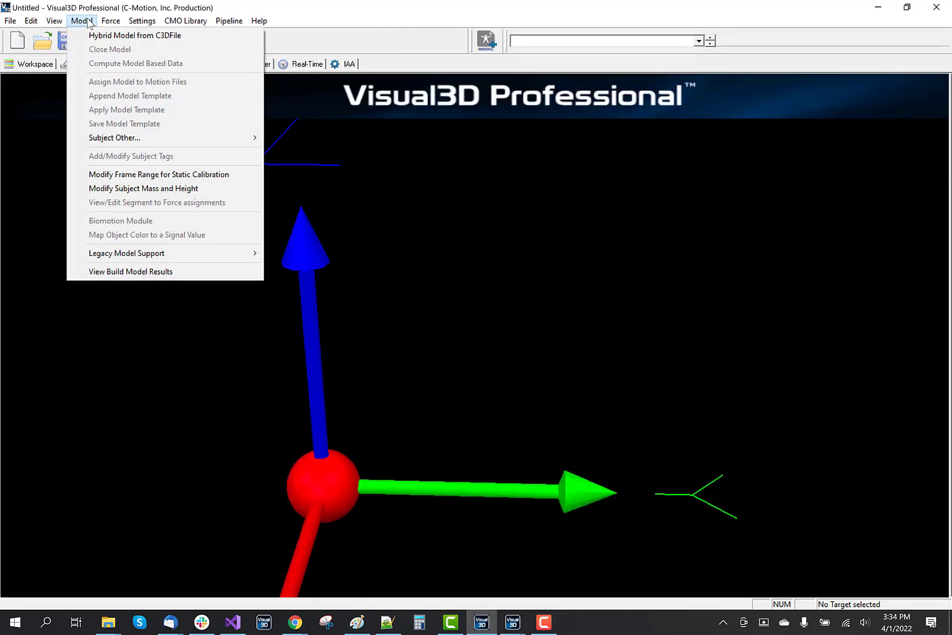
click(99, 38)
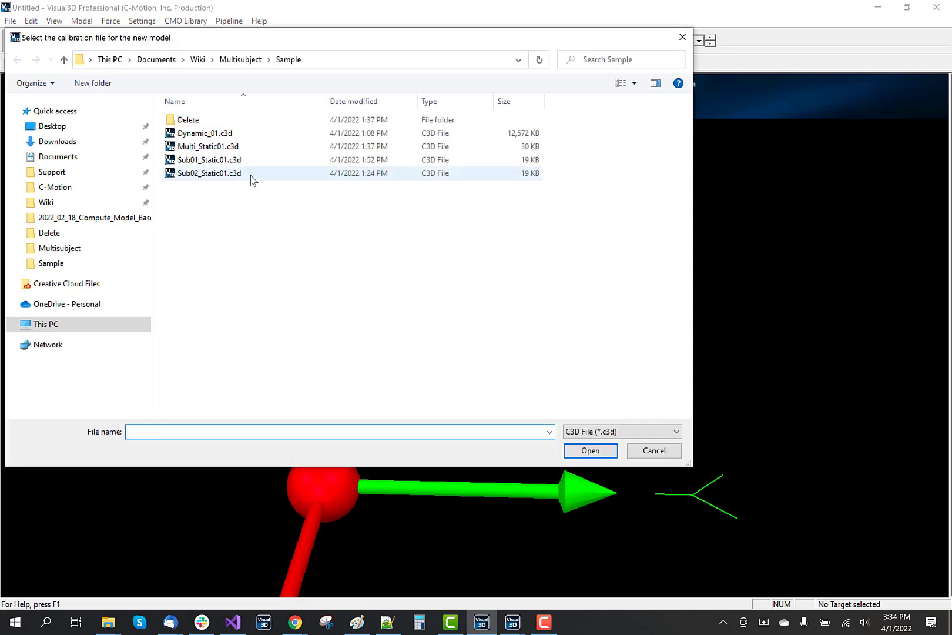
double_click(247, 146)
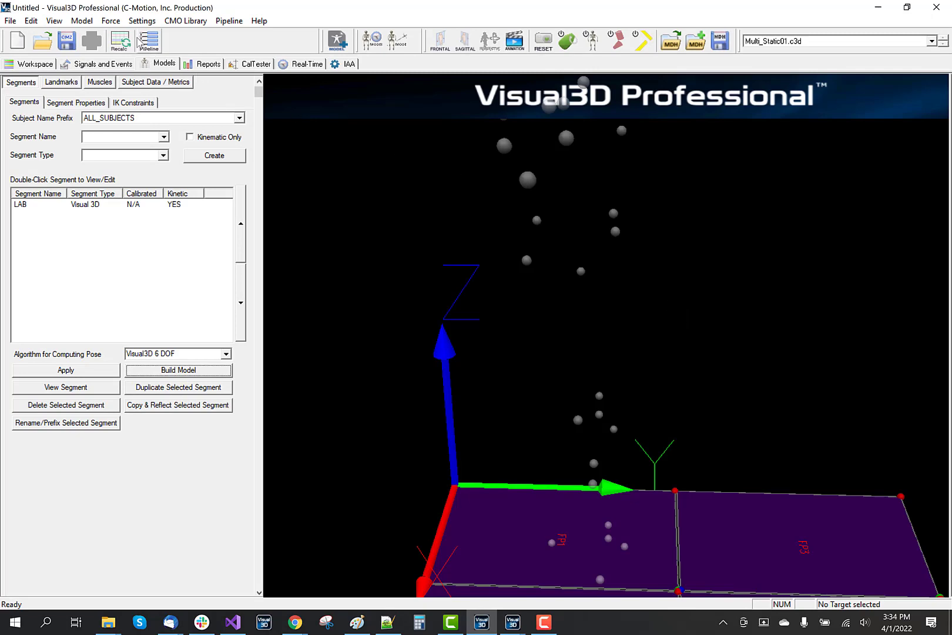
Apply the model template Sample_Model_Template_Full.mdh to subject S001 of the Multi_Static01.c3d model.
click(83, 22)
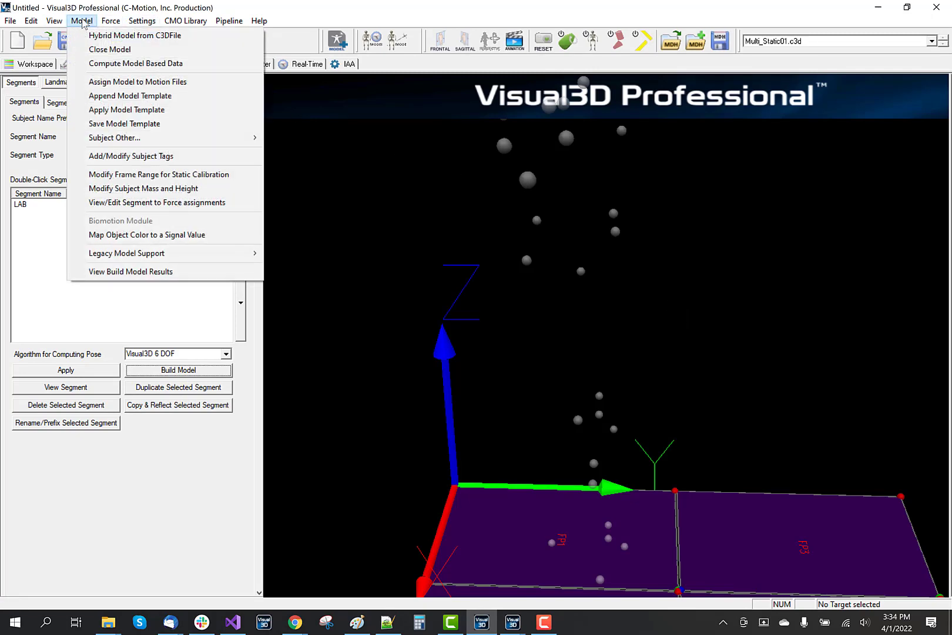
click(114, 111)
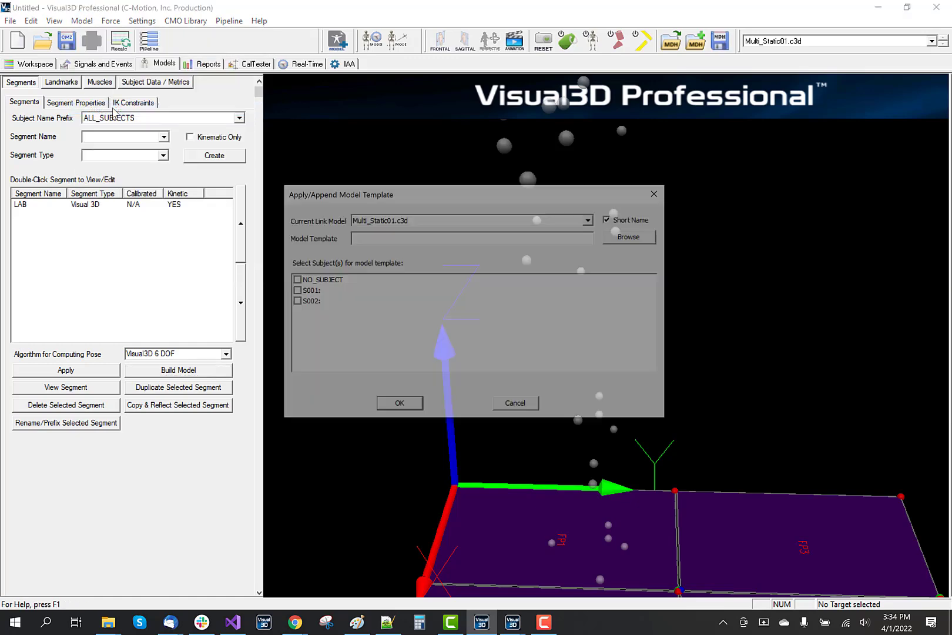
click(630, 238)
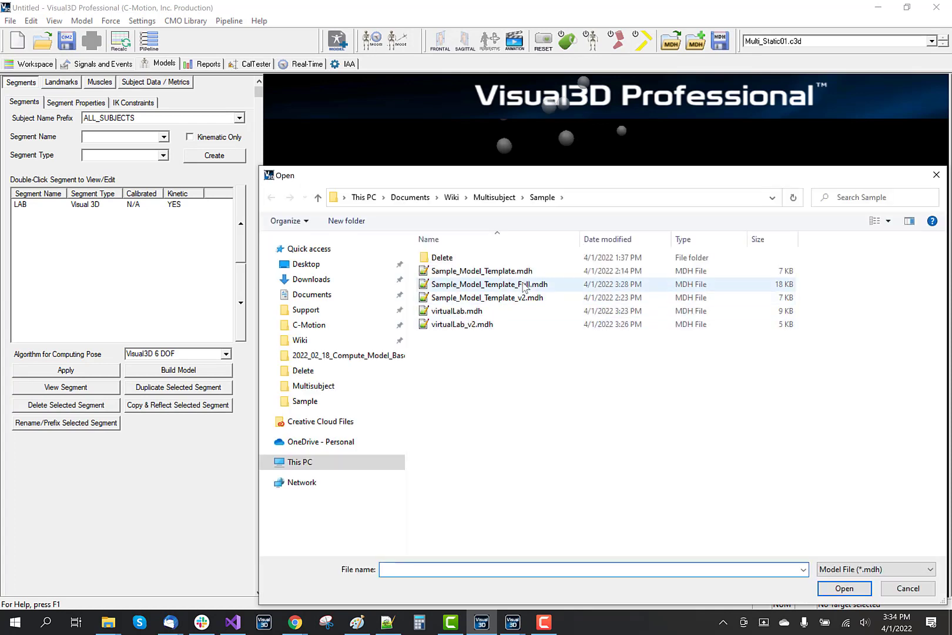
double_click(525, 284)
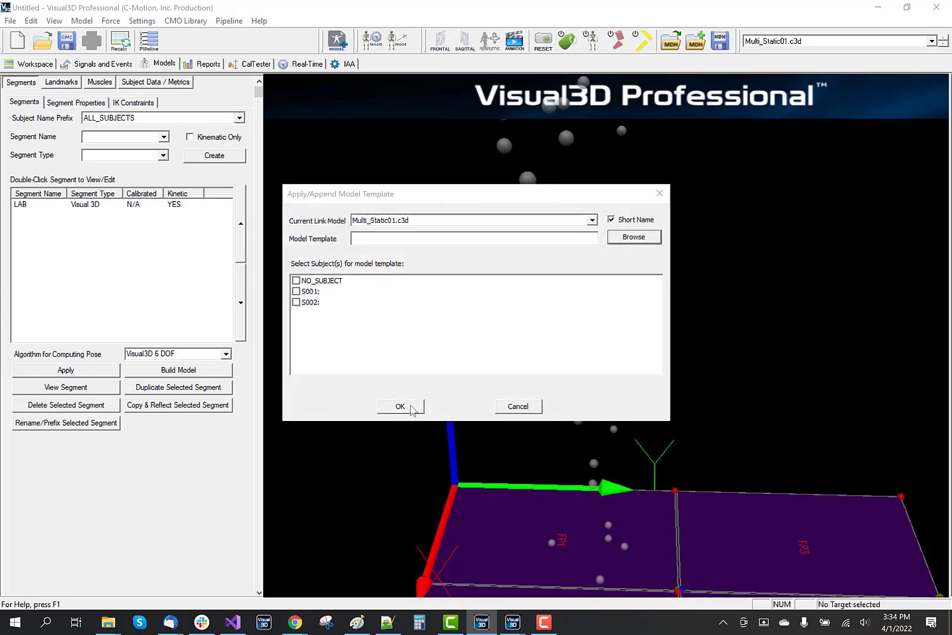
click(297, 292)
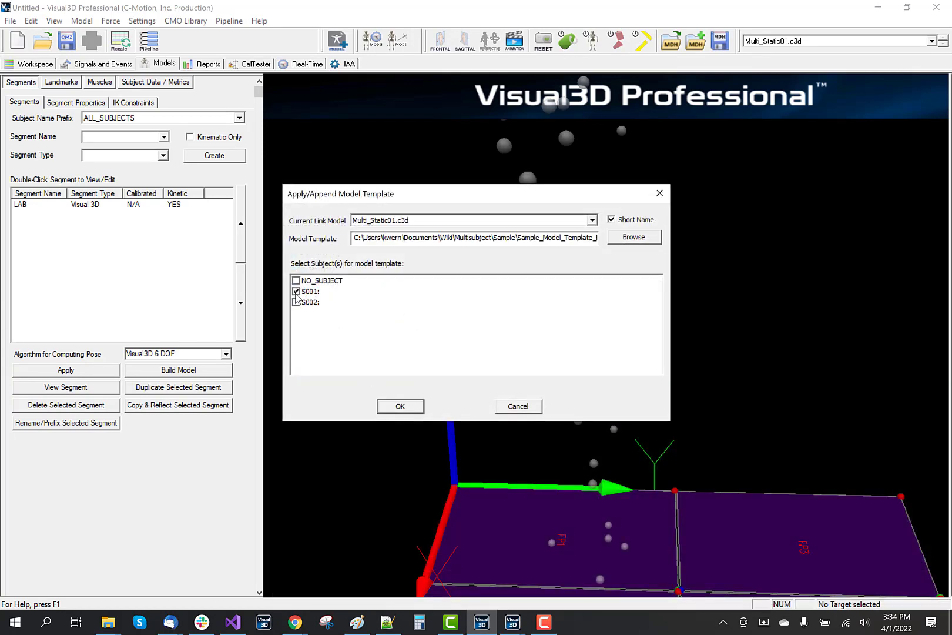
click(400, 407)
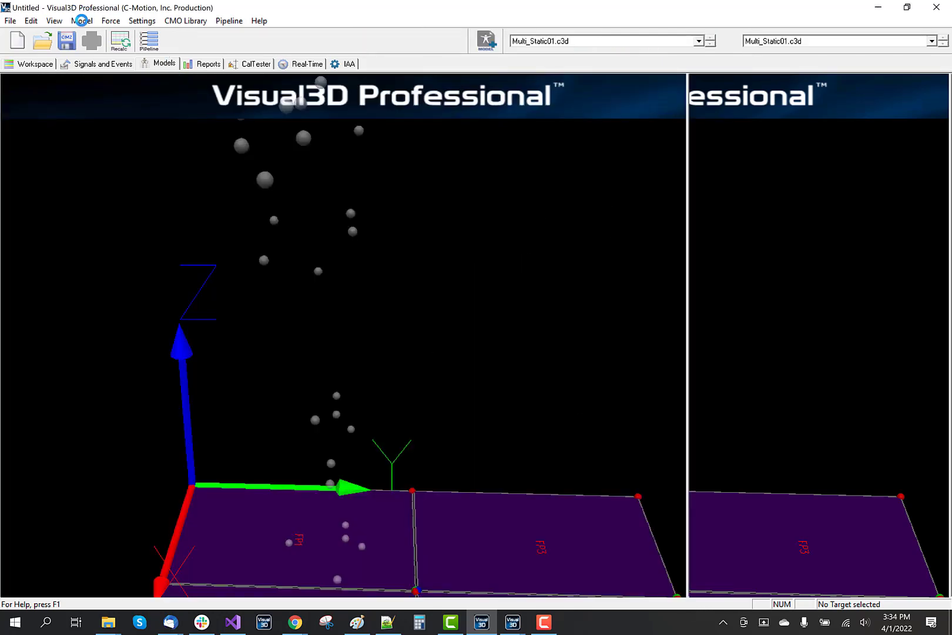
Apply the model template Sample_Model_Template_Full.mdh to subject S002 and show the skeleton bones of the models.
click(81, 21)
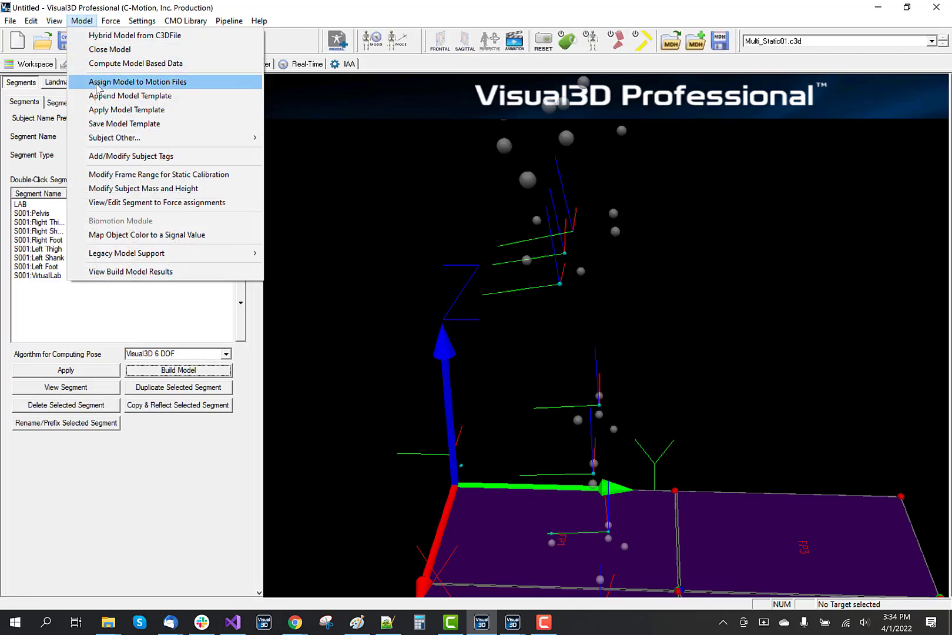
click(126, 109)
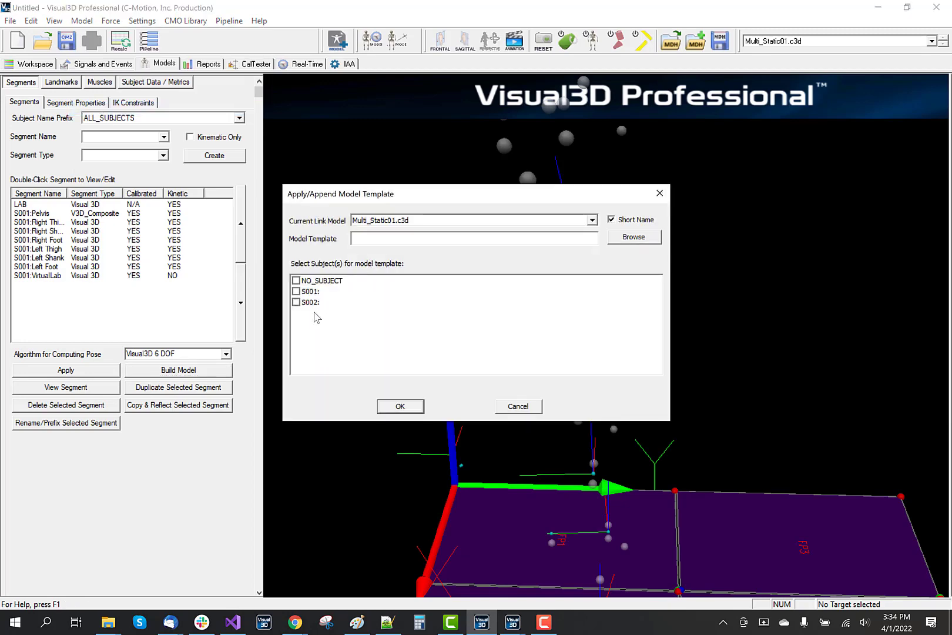
click(634, 236)
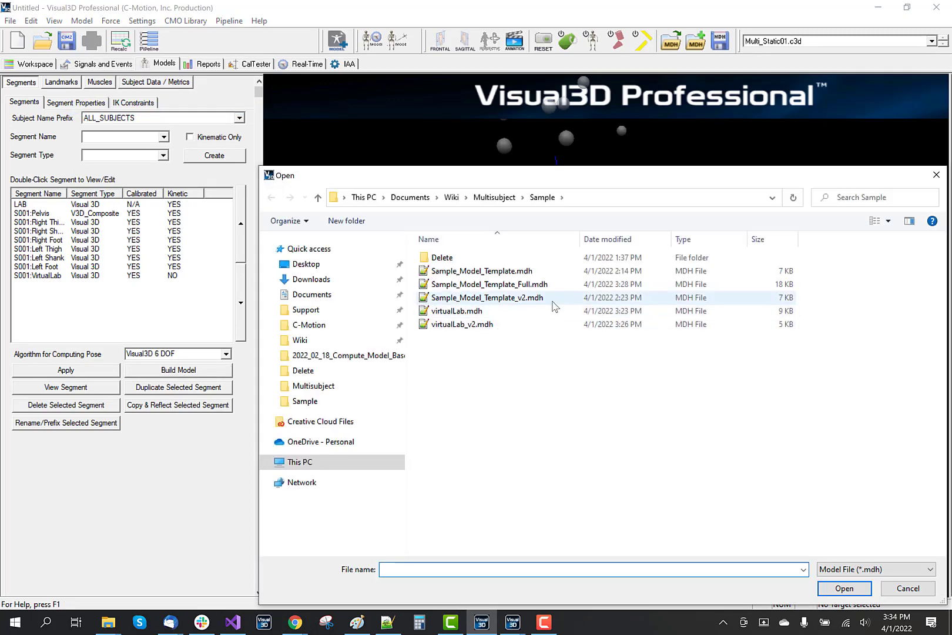
click(551, 286)
double_click(551, 286)
click(297, 301)
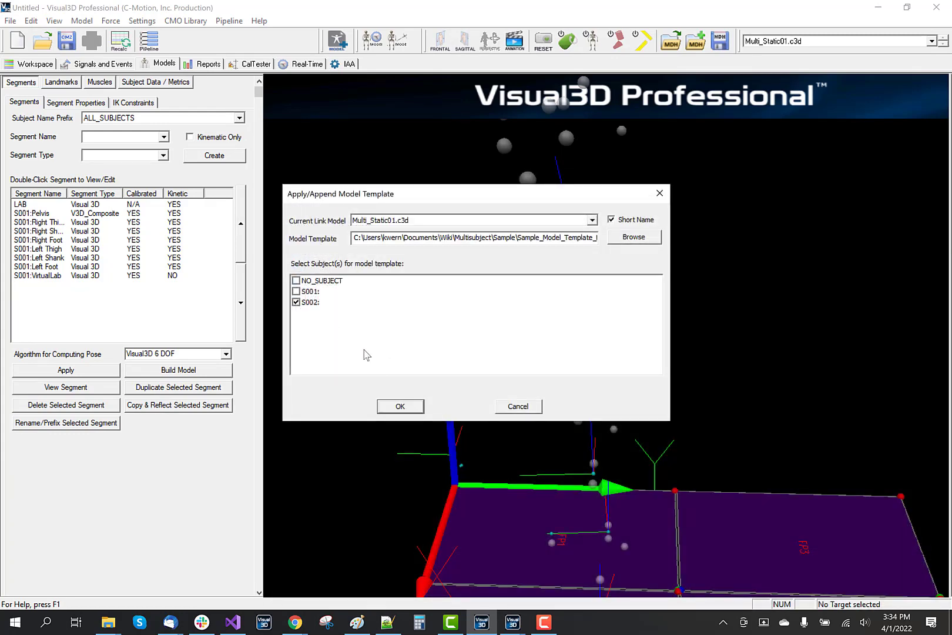
click(401, 406)
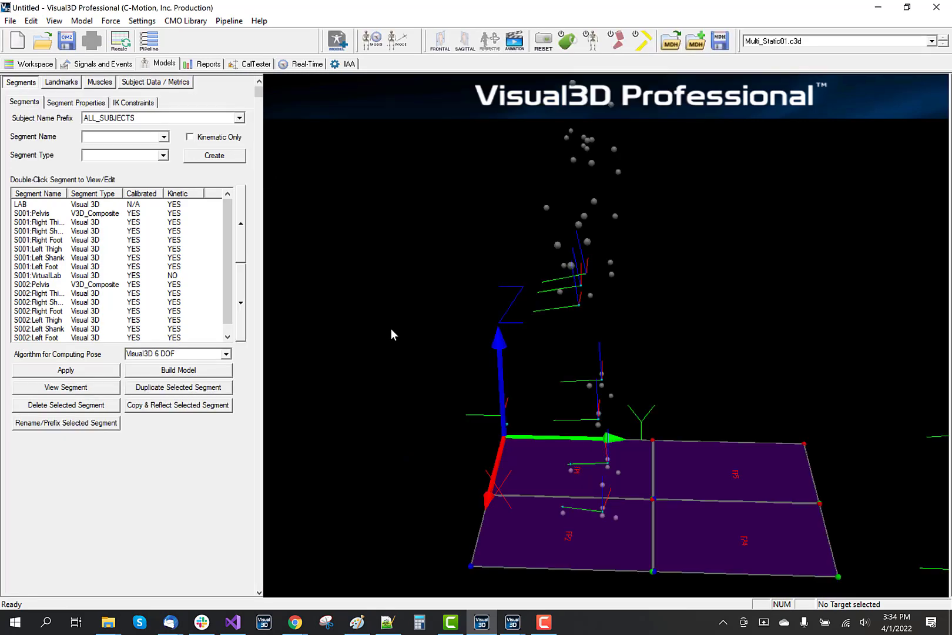
drag(531, 360, 529, 317)
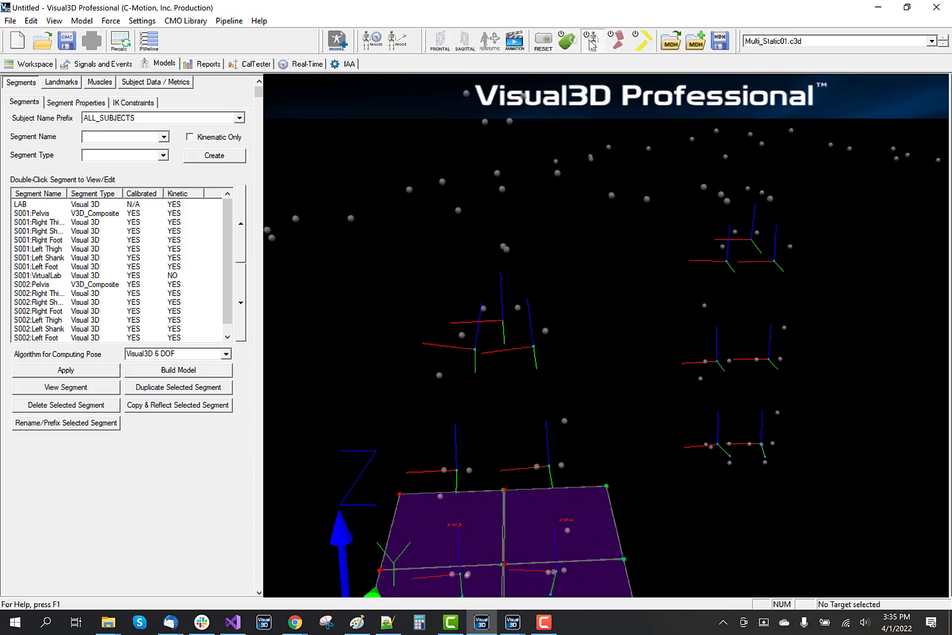
click(591, 44)
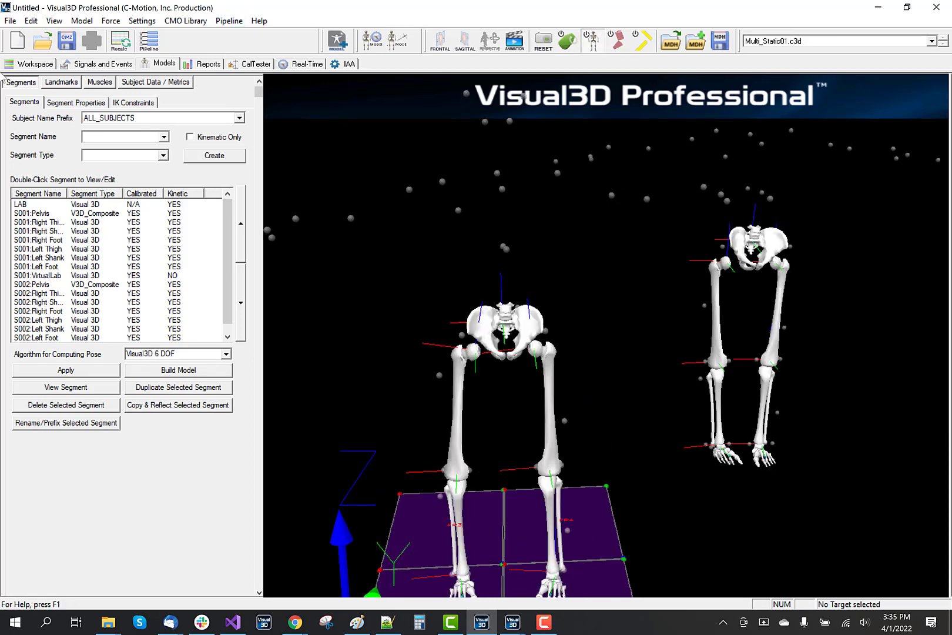
Load the motion trial Dynamic_01.c3d into the workspace.
click(31, 63)
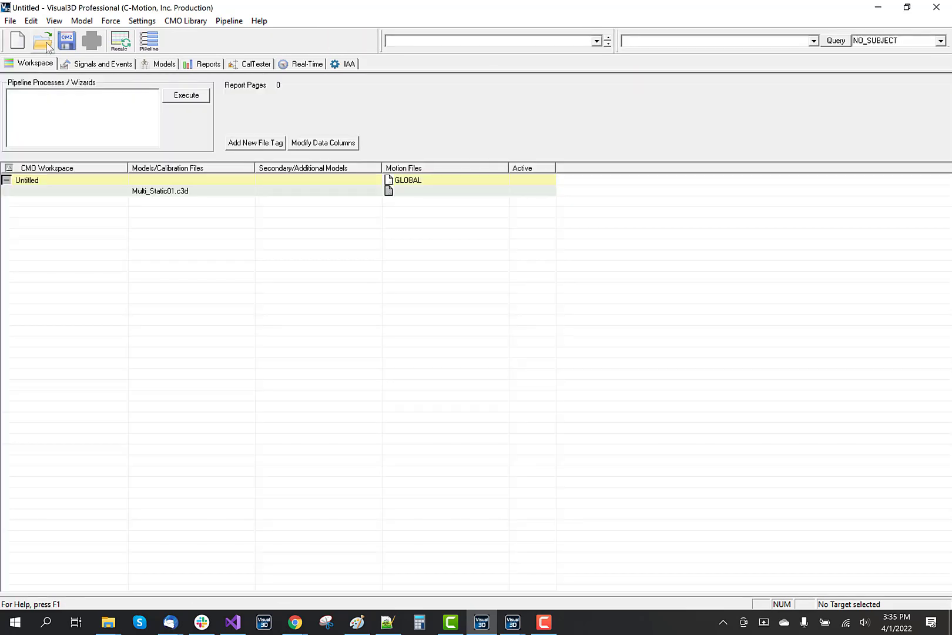
click(47, 46)
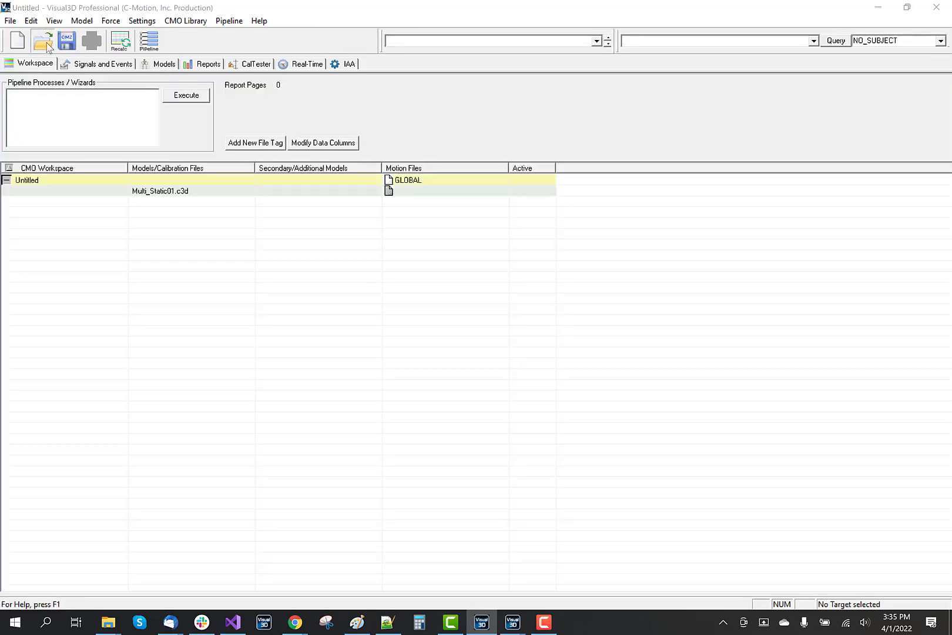
click(569, 371)
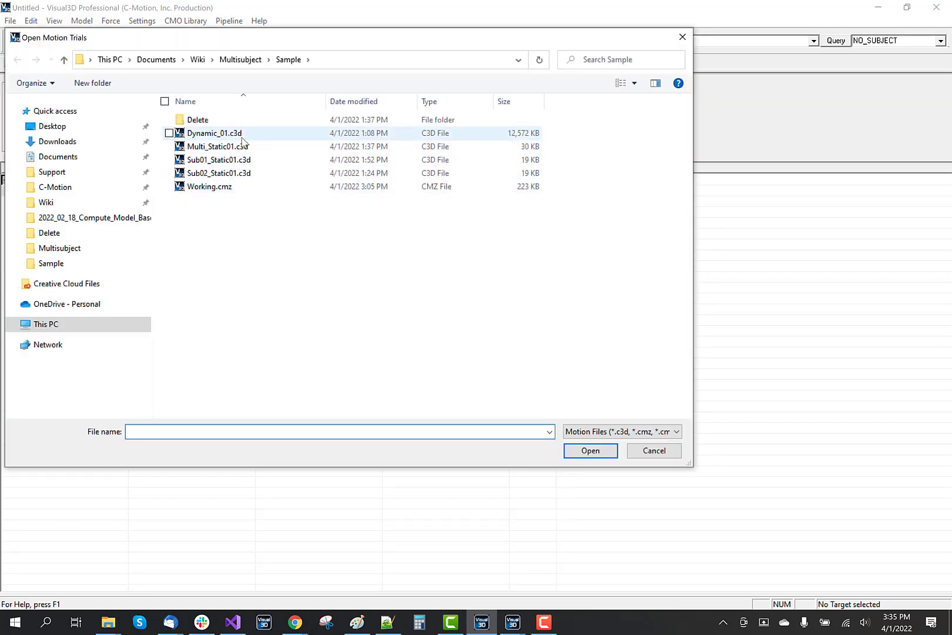
double_click(244, 147)
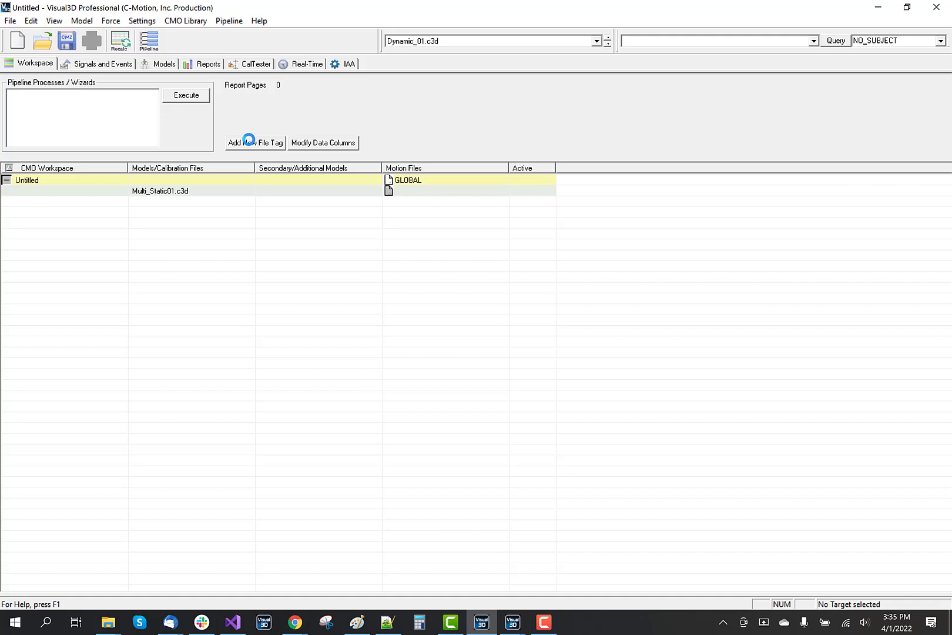
Assign the Multi_Static01.c3d model to the Dynamic_01.c3d motion trial.
click(84, 21)
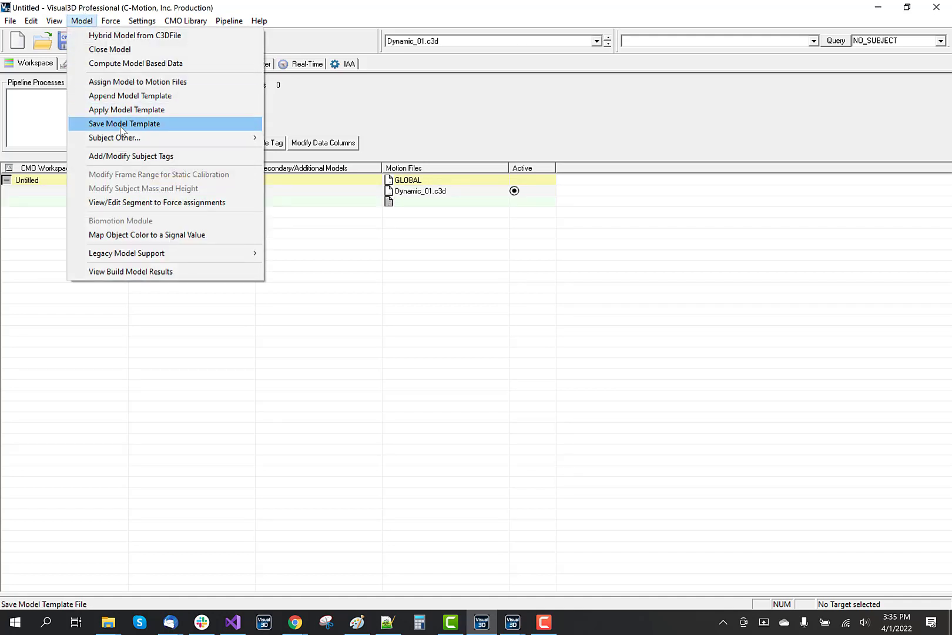
click(128, 83)
click(333, 332)
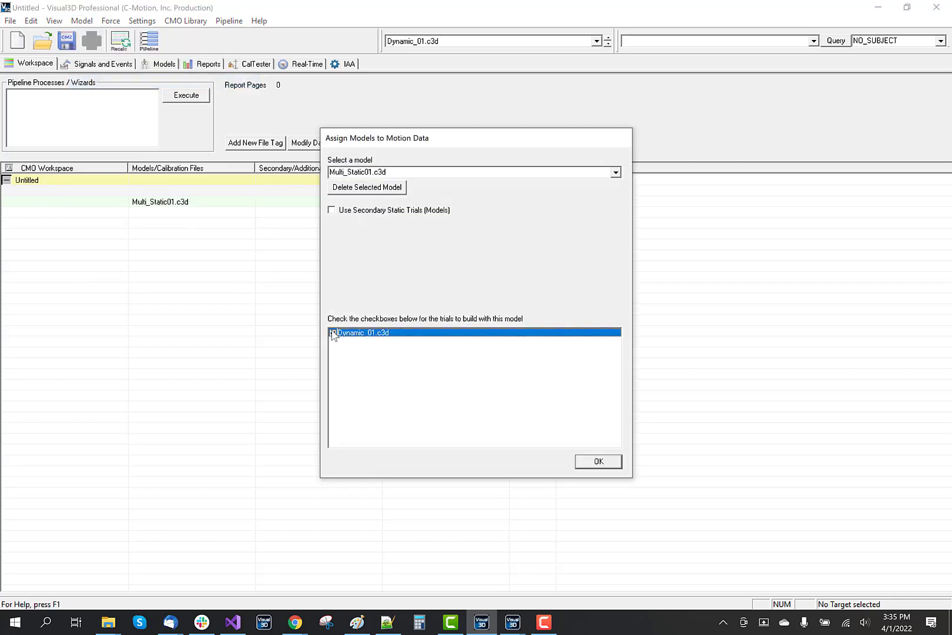
click(597, 461)
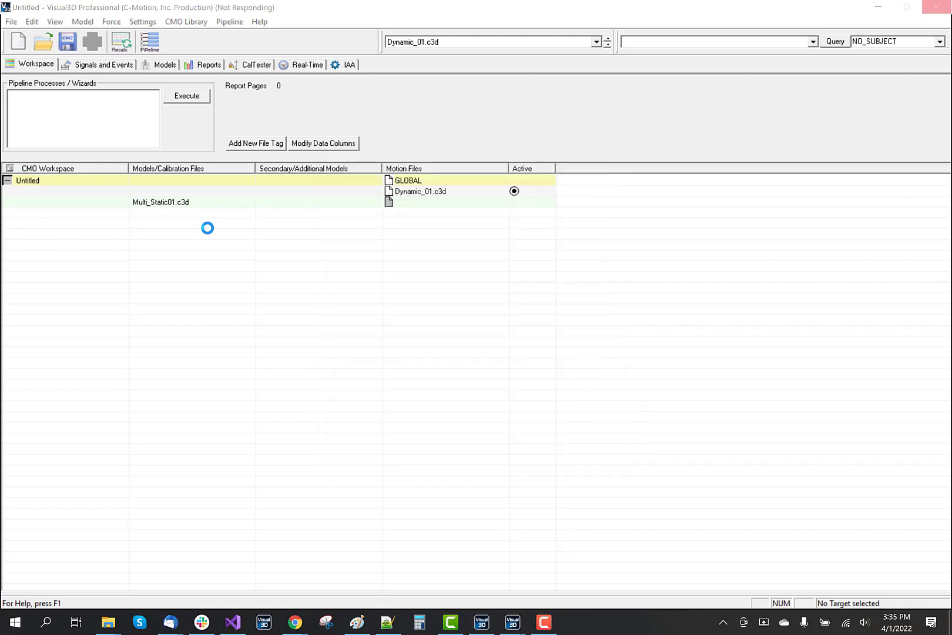
View Dynamic_01.c3d with its signals and 3D animation, and scrub the playback to about frame 2720.
double_click(421, 191)
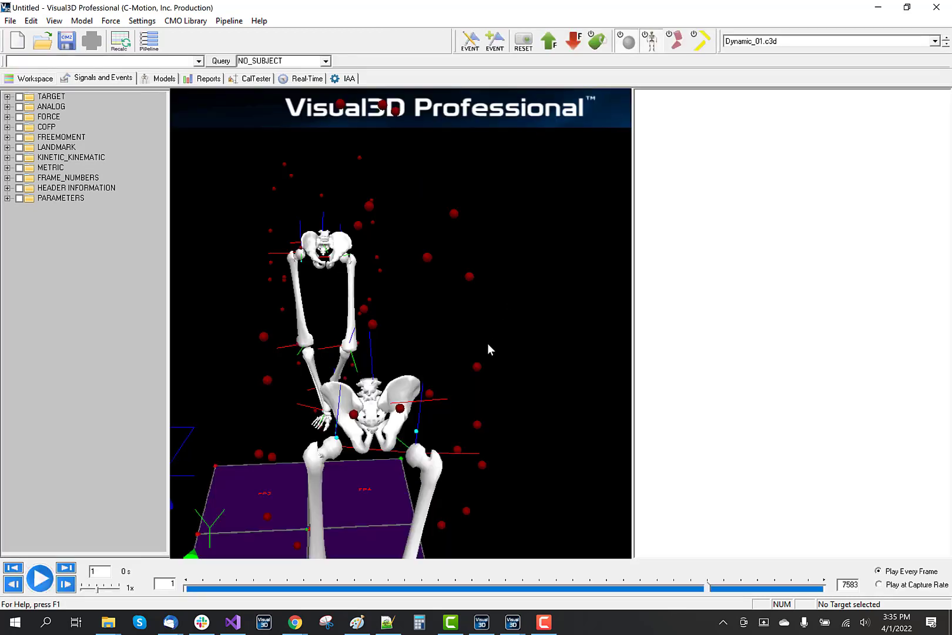
drag(488, 343, 382, 316)
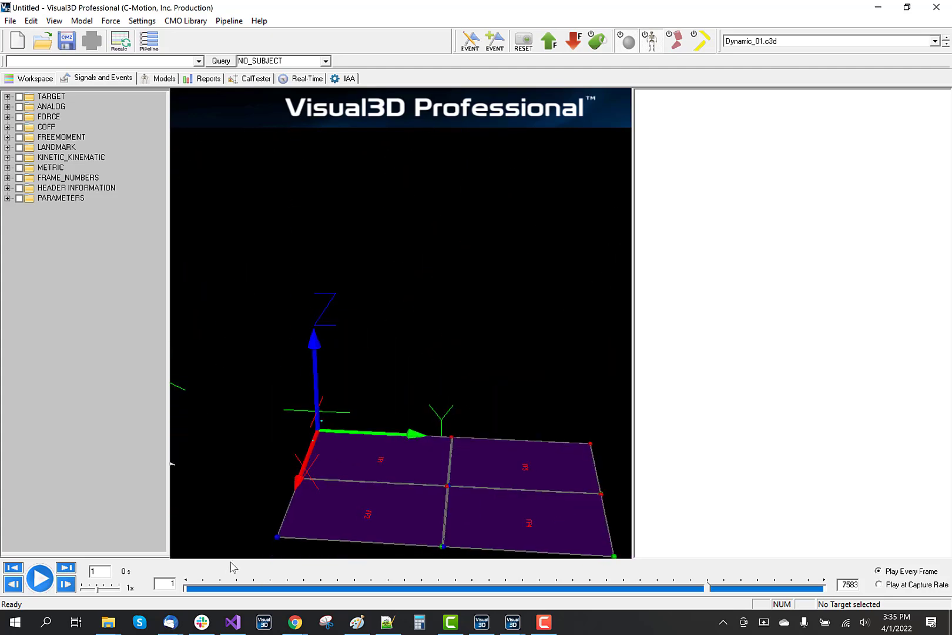
drag(232, 588, 415, 590)
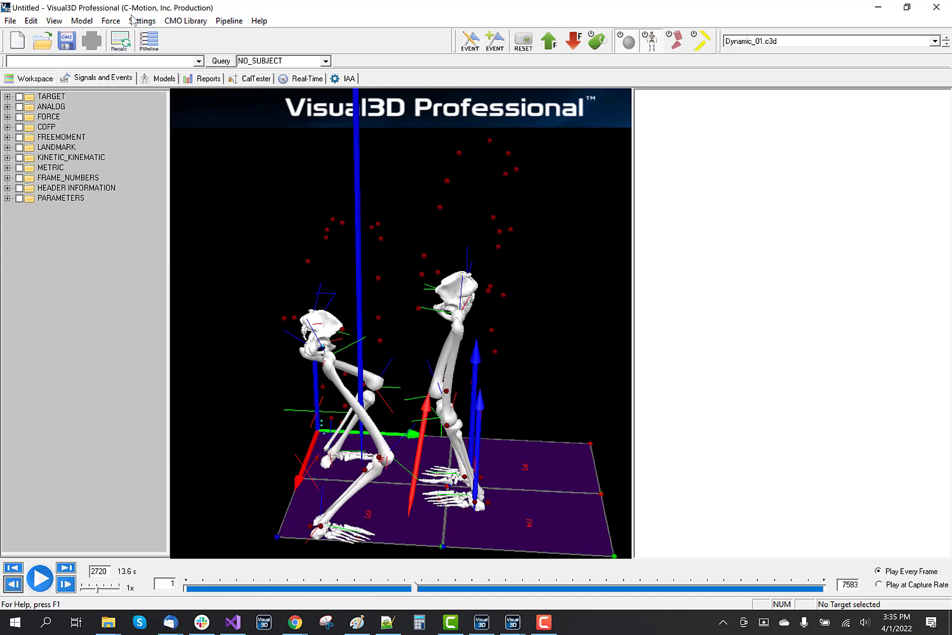
Start a model-based data computation of type JOINT_ANGLE and name the signal LAnkleAngle.
click(82, 21)
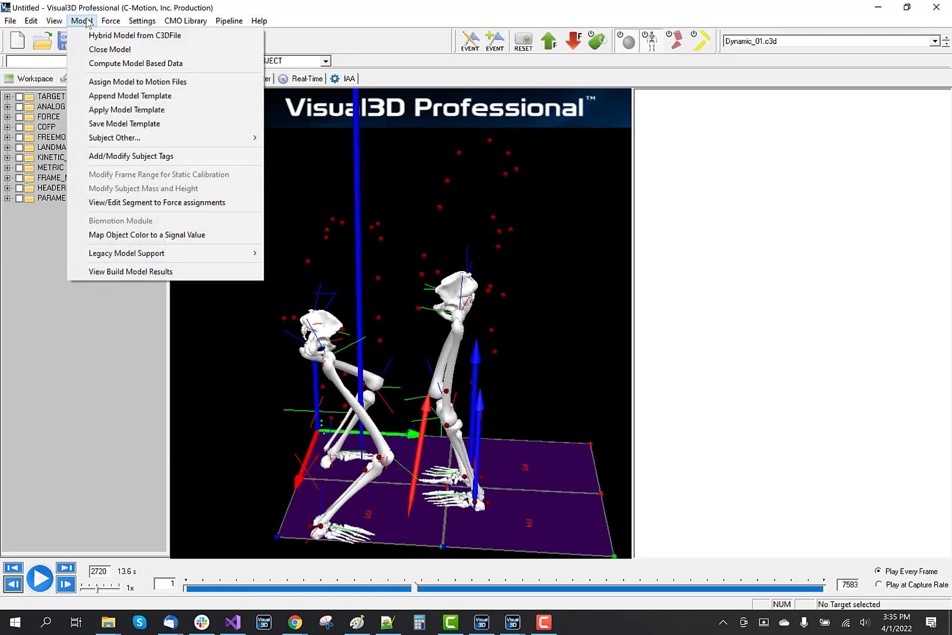
click(118, 66)
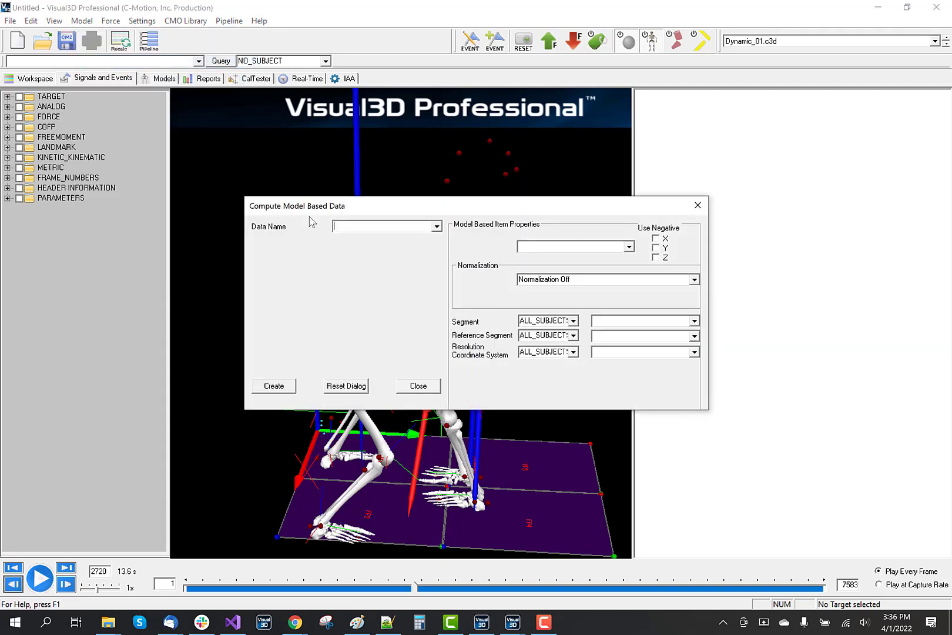
click(435, 228)
click(436, 228)
click(627, 246)
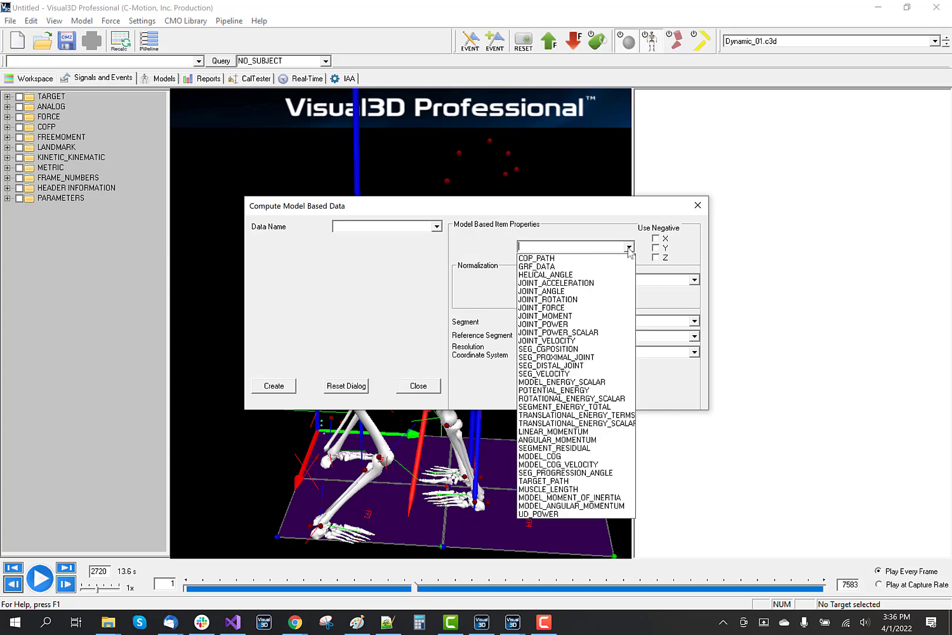
click(582, 292)
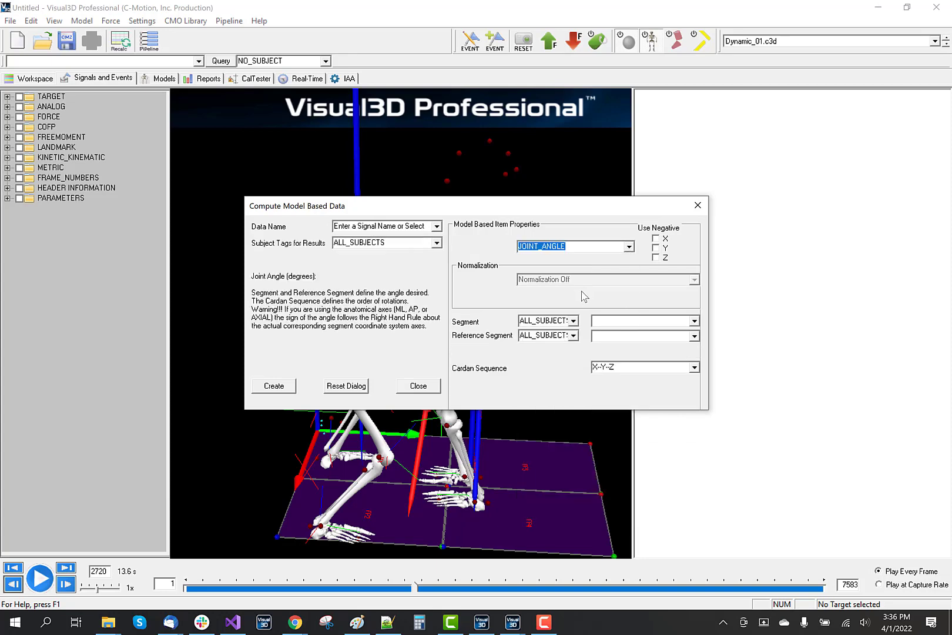
click(408, 227)
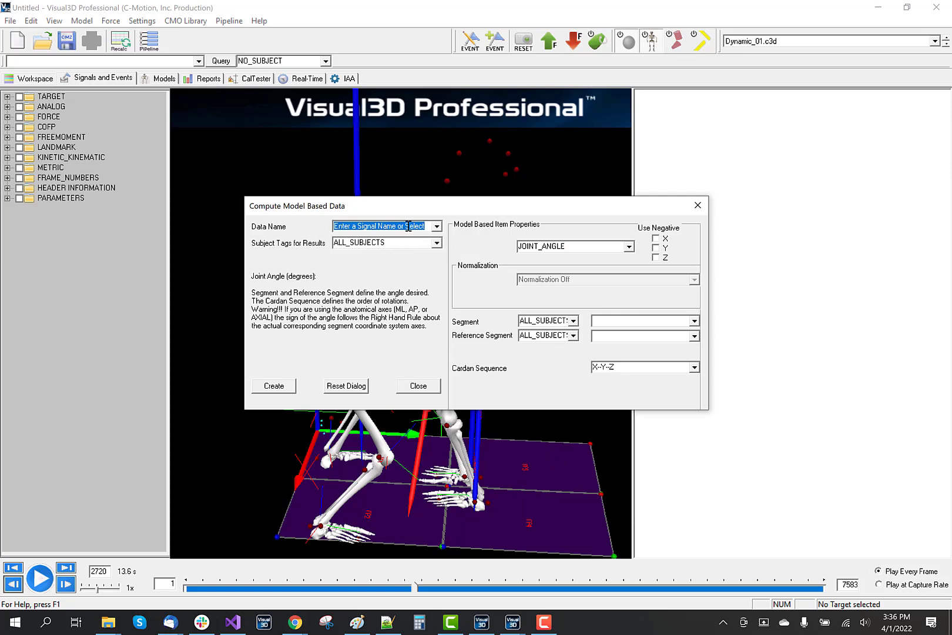
text(LAnkleAngle)
Set Left Foot as the segment and Left Shank as the reference segment, and create the LAnkleAngle signal.
click(694, 321)
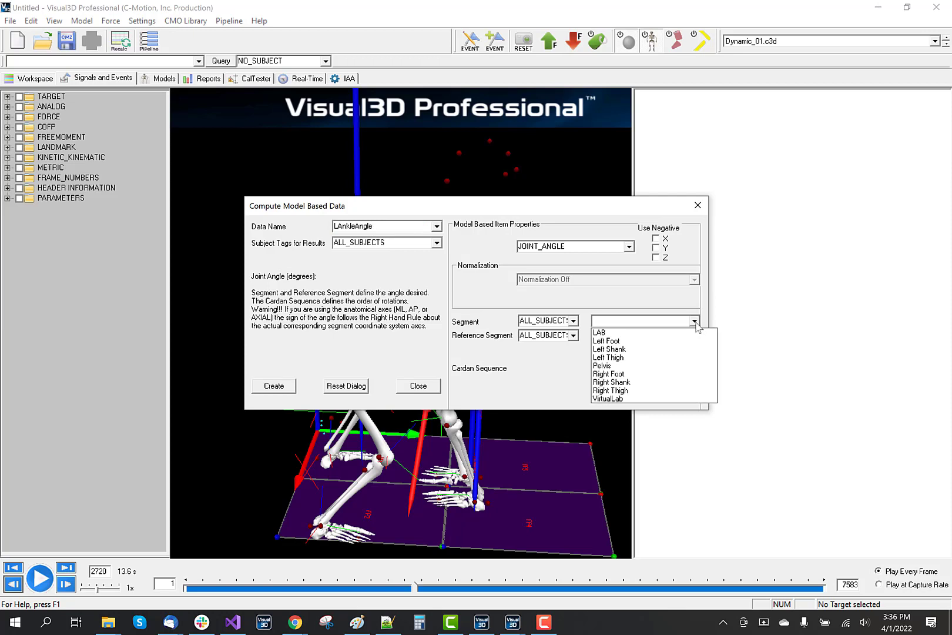
click(665, 346)
click(694, 335)
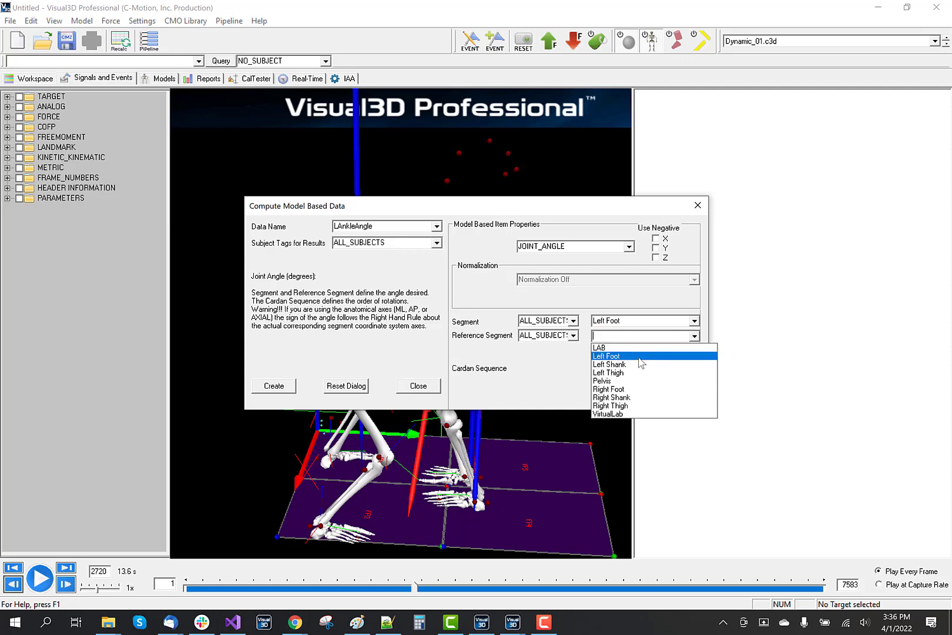
click(640, 364)
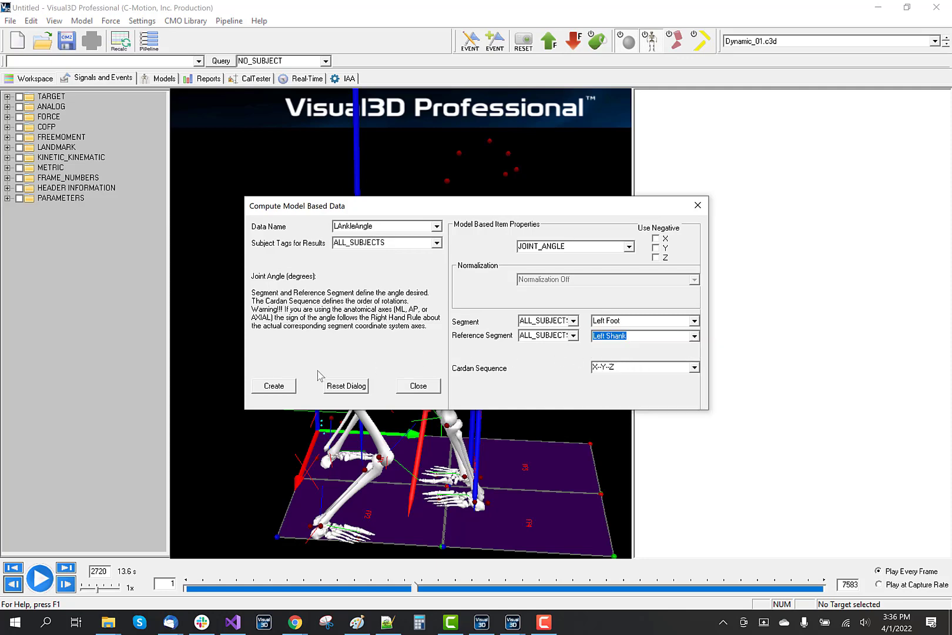
click(273, 387)
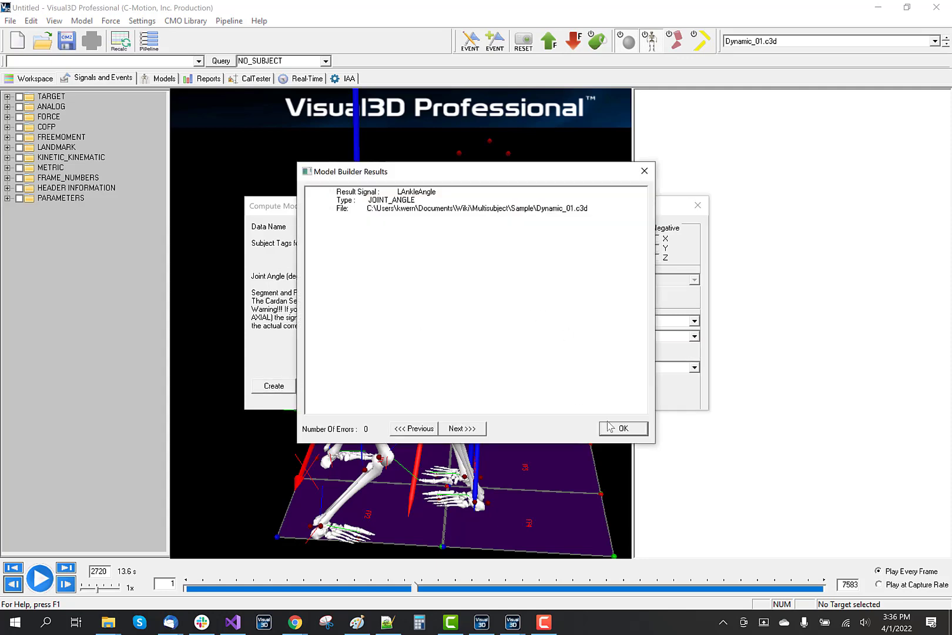
Close the ankle angle computation and expand the ORIGINAL folder of LINK_MODEL_BASED to view each subject's signal.
click(611, 428)
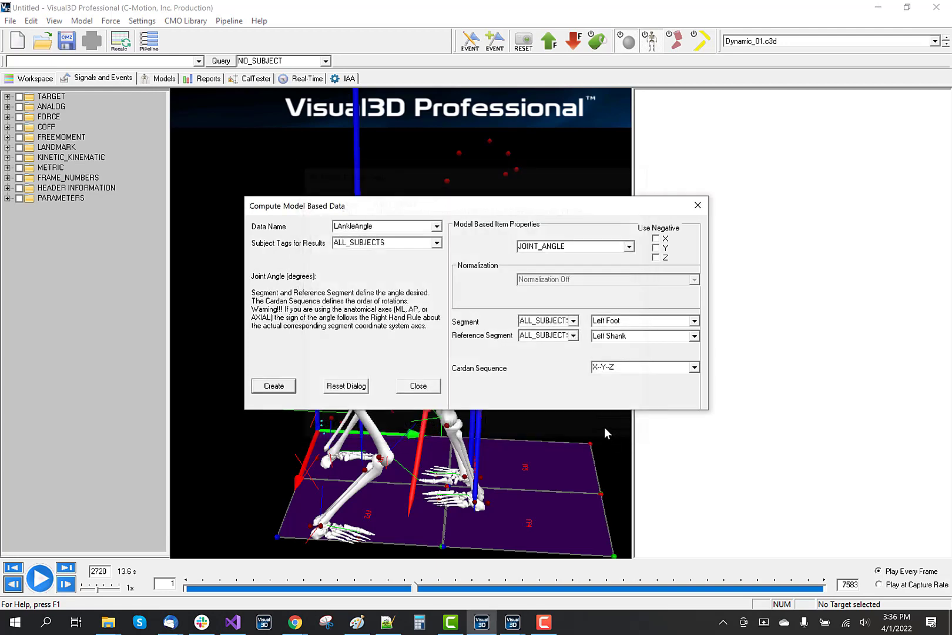
click(418, 385)
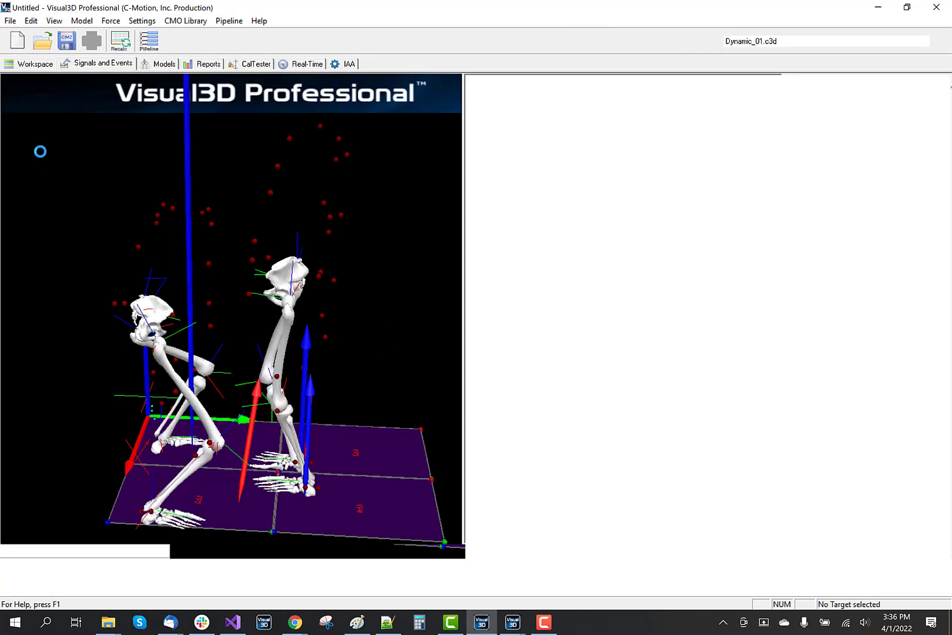
click(8, 158)
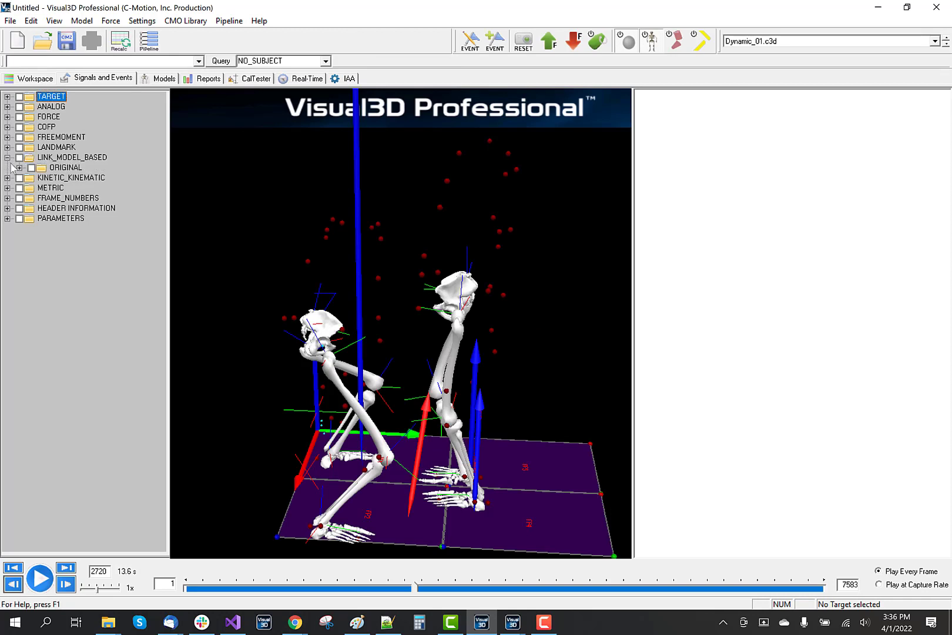
click(20, 168)
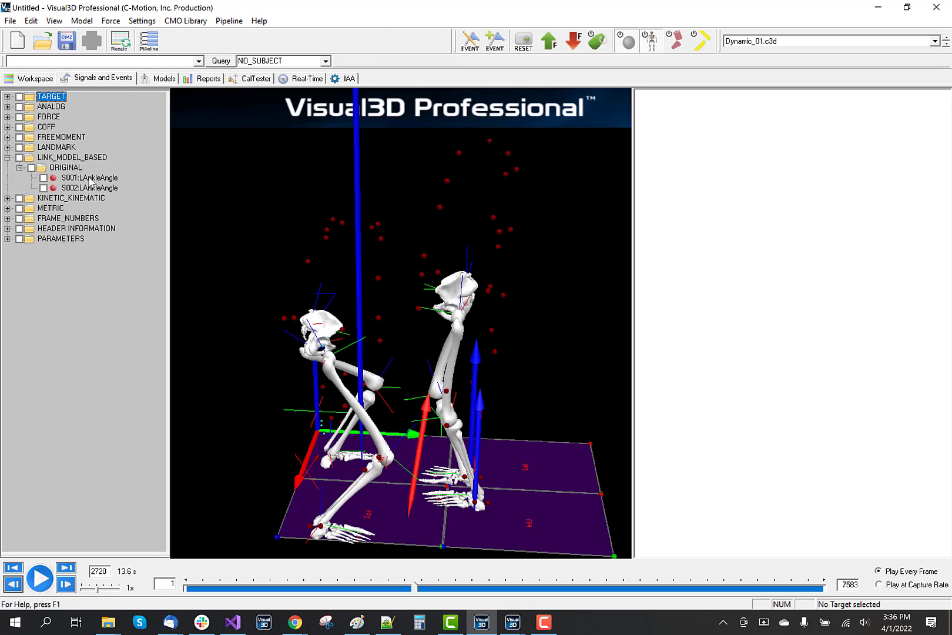
click(82, 21)
click(100, 66)
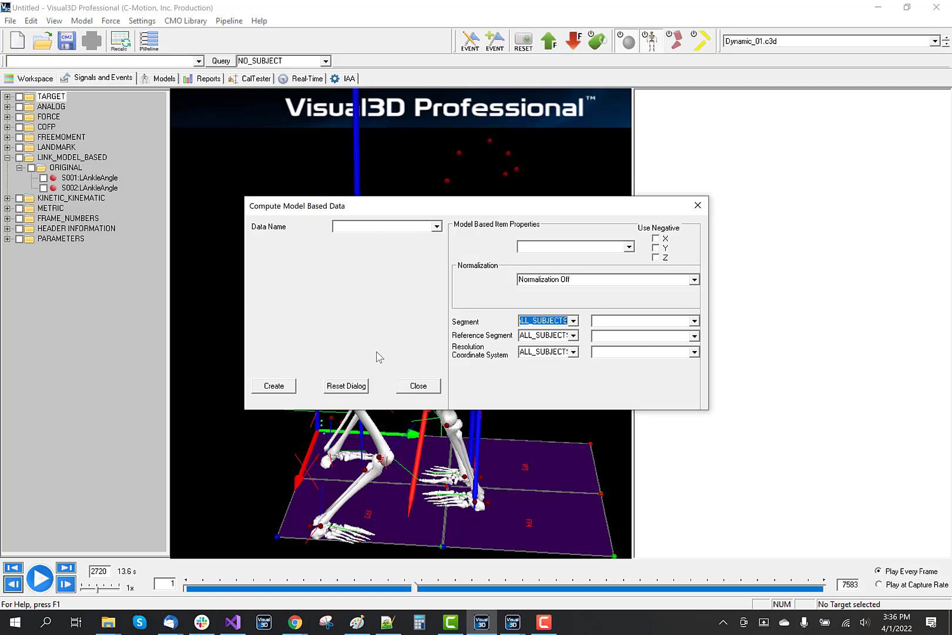
click(697, 205)
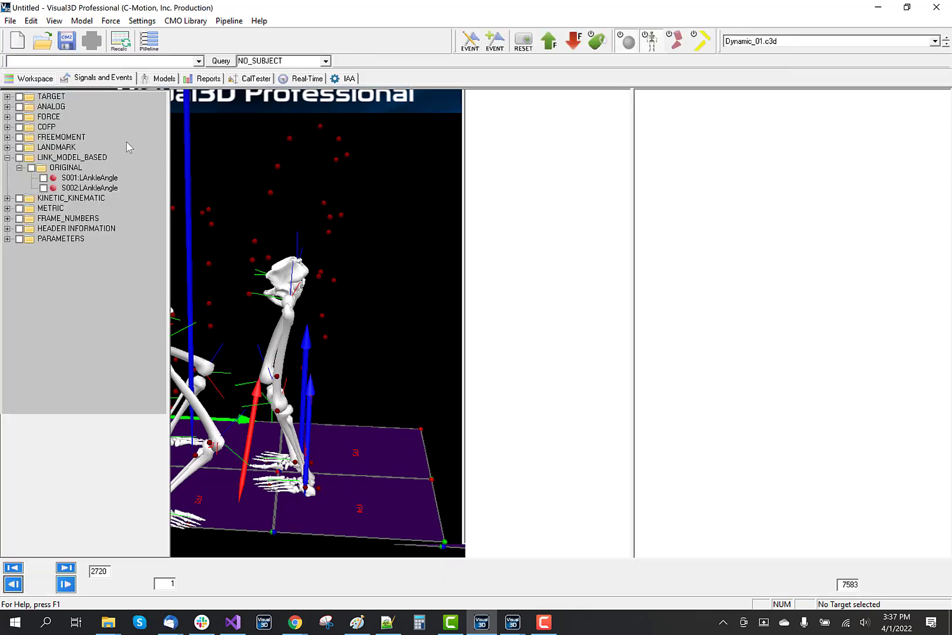
Create the subject tags Pitcher and Batter, and apply the Batter tag to subject S002.
click(82, 21)
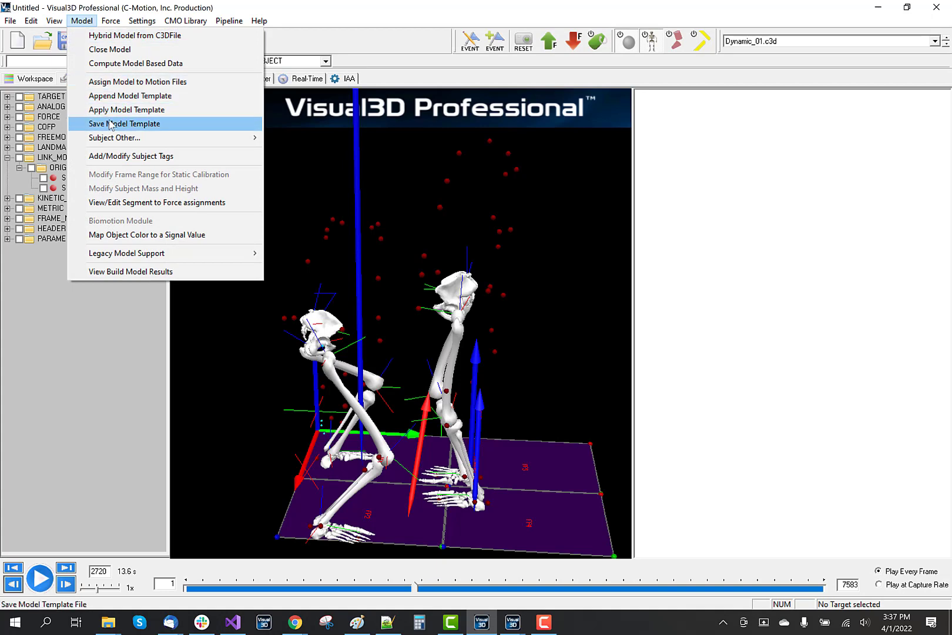
click(106, 157)
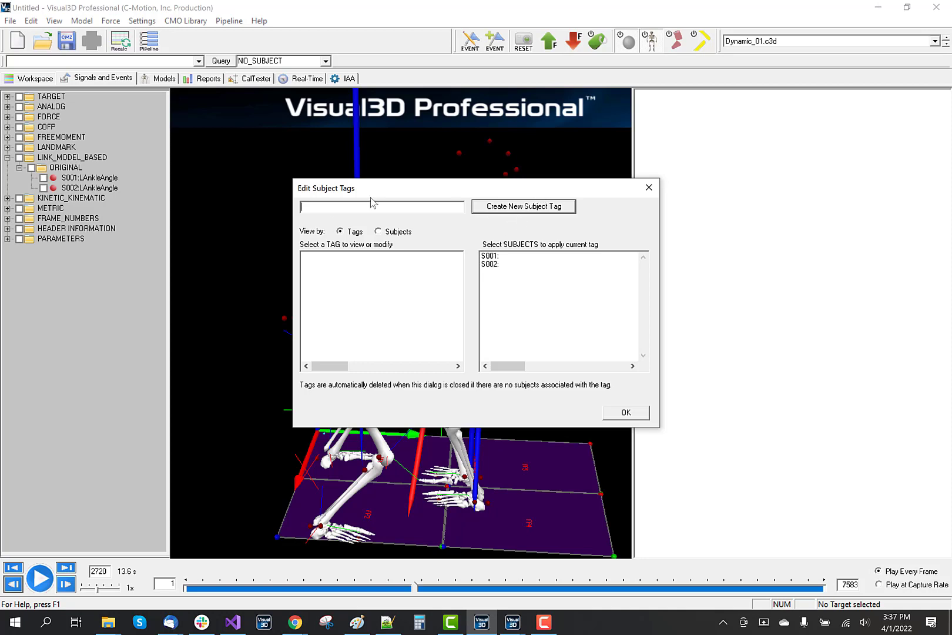
click(516, 209)
click(391, 203)
text(er)
click(487, 257)
click(553, 207)
click(506, 209)
click(505, 264)
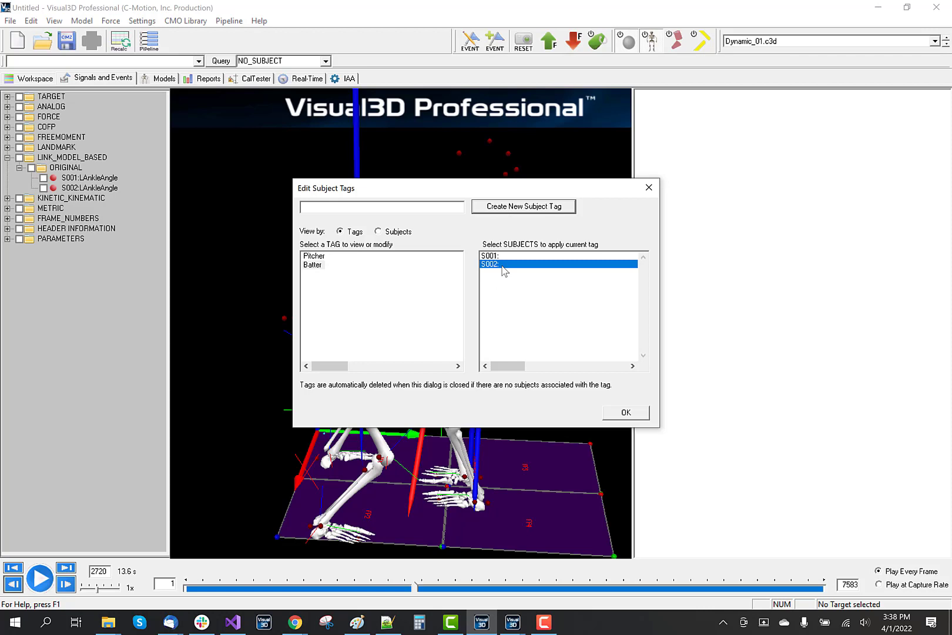
Apply the Pitcher tag to subject S001, check both tag assignments and accept the subject tags.
click(318, 260)
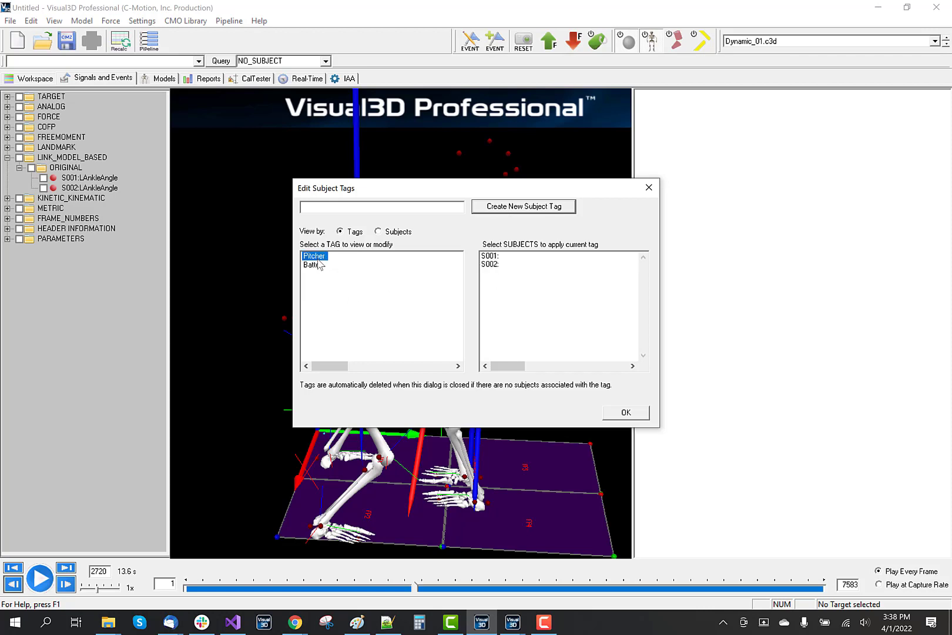
click(497, 256)
click(312, 265)
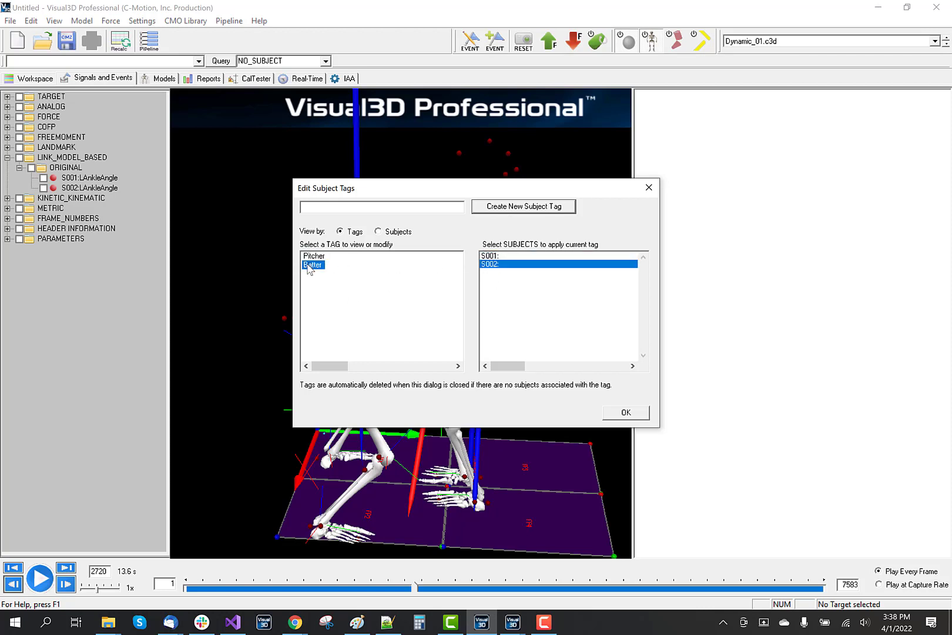
click(311, 256)
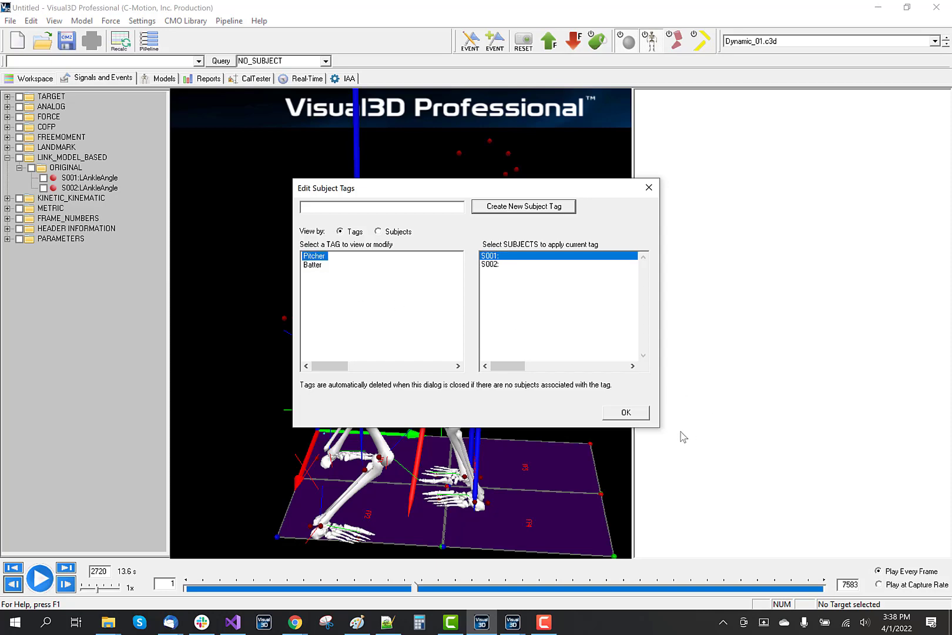
click(620, 411)
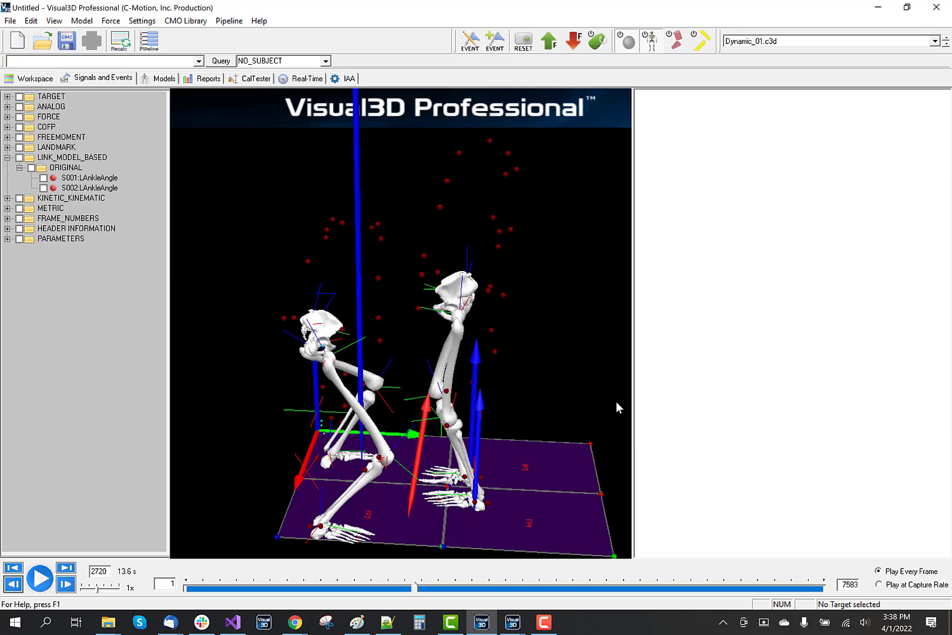
Start a model-based data computation of type JOINT_ANGLE and name the signal LKneeAngle.
click(88, 22)
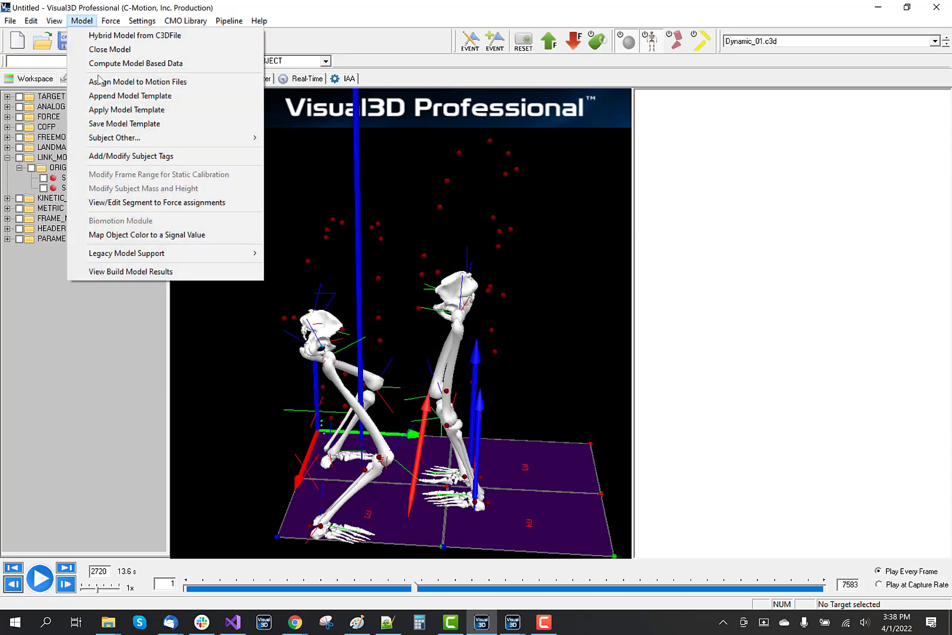
click(106, 64)
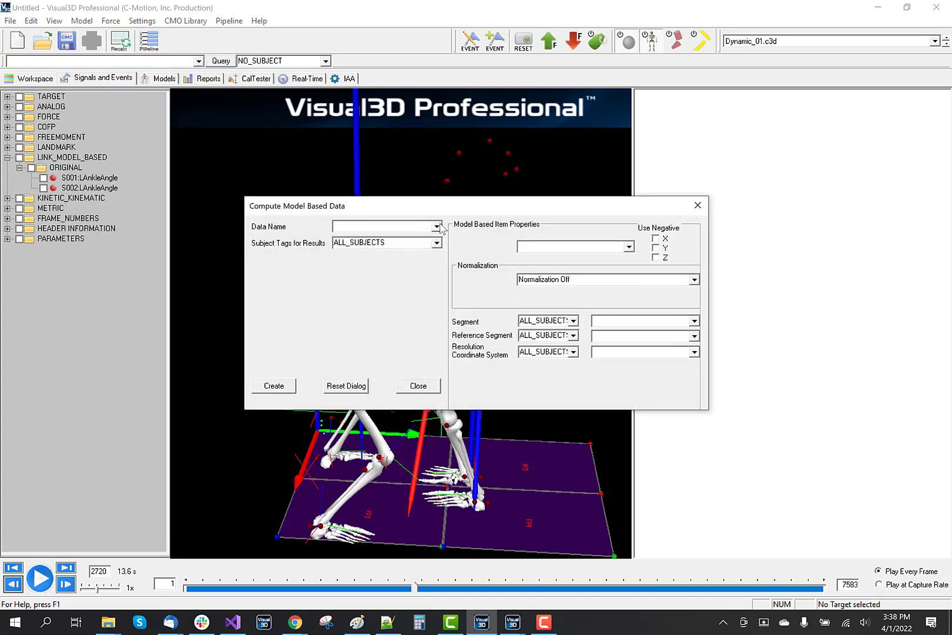
click(629, 247)
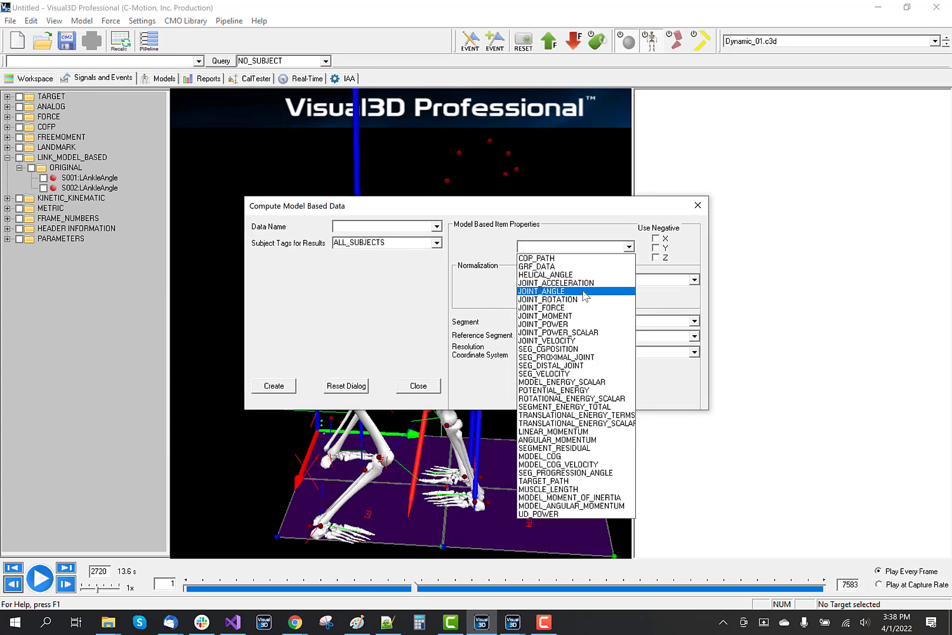
click(585, 291)
click(410, 227)
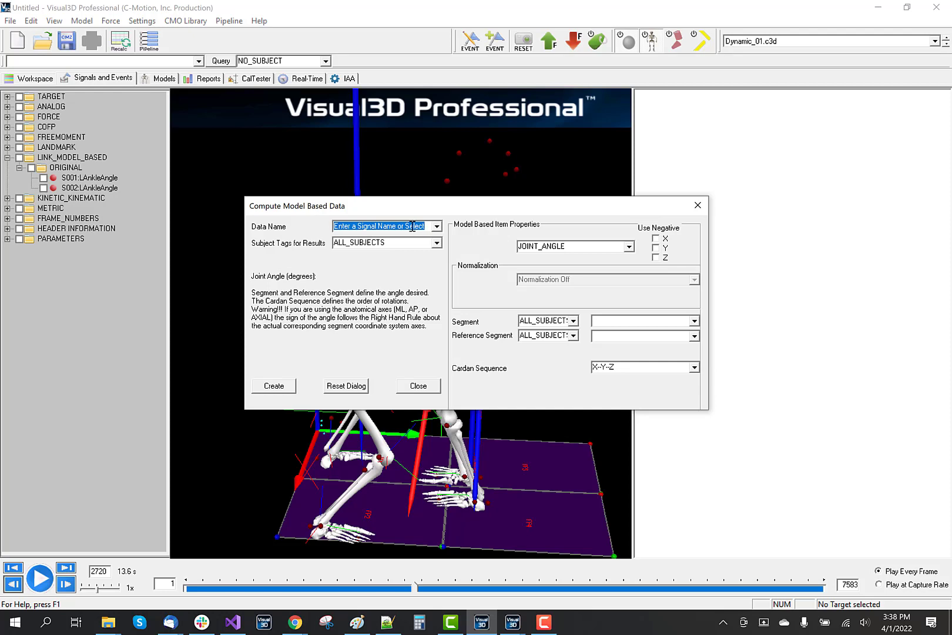
text(LKnee)
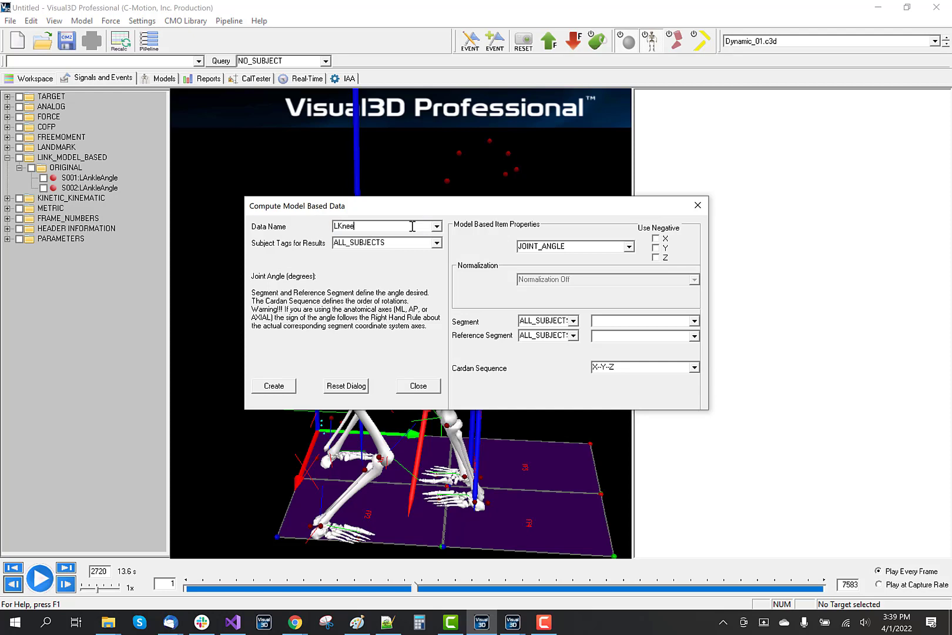
text(Angle)
Restrict the LKneeAngle results to subjects with the Batter tag.
click(694, 321)
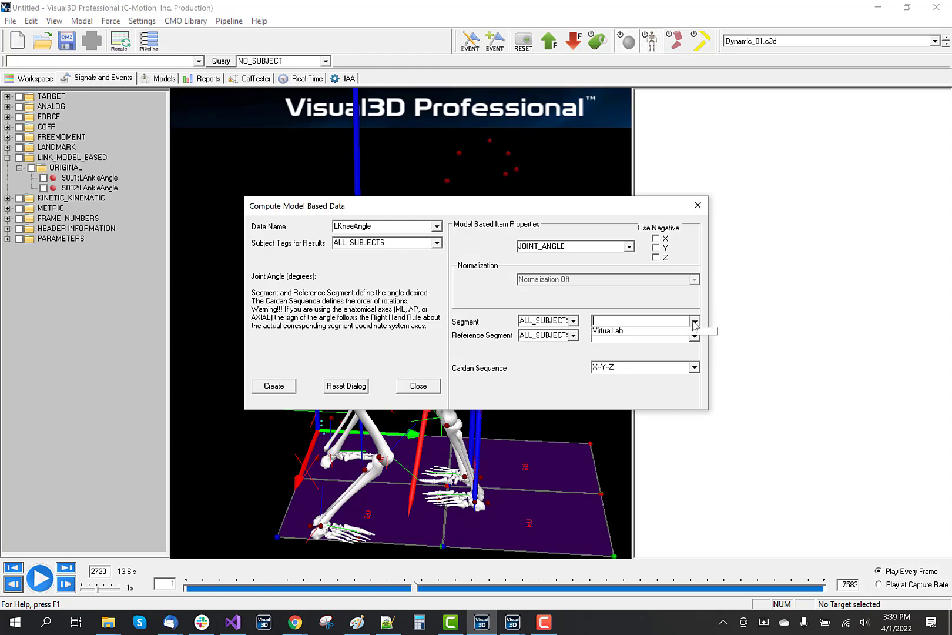
click(574, 320)
click(437, 243)
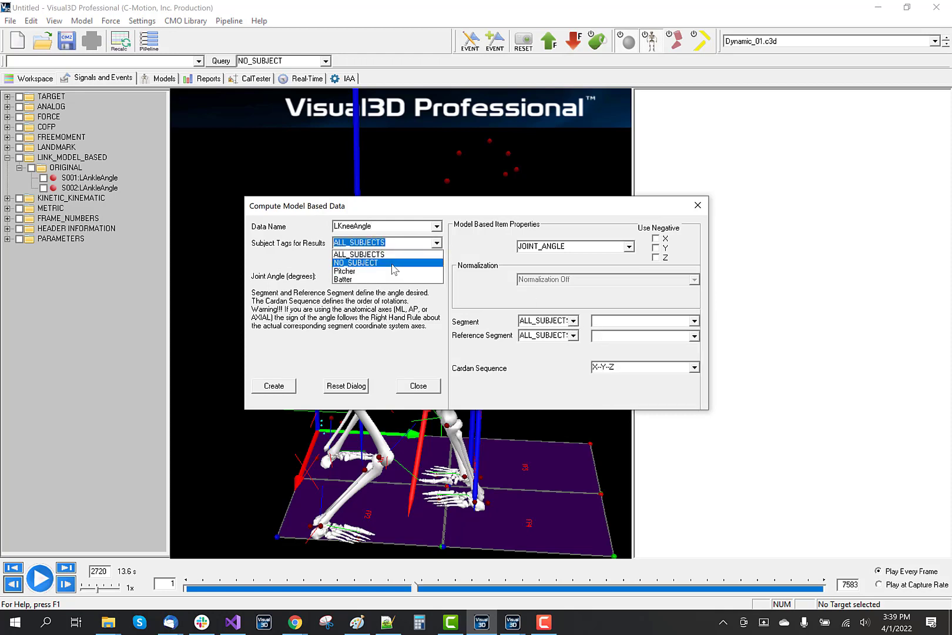
click(378, 279)
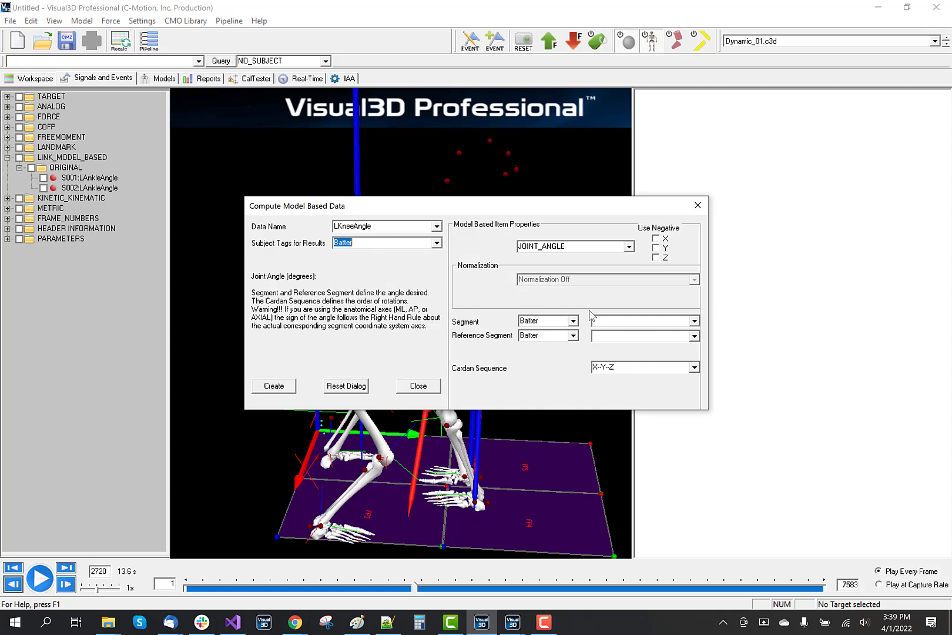
Set Left Shank as the segment and Left Thigh as the reference segment, create the LKneeAngle signal and close the computation.
click(695, 321)
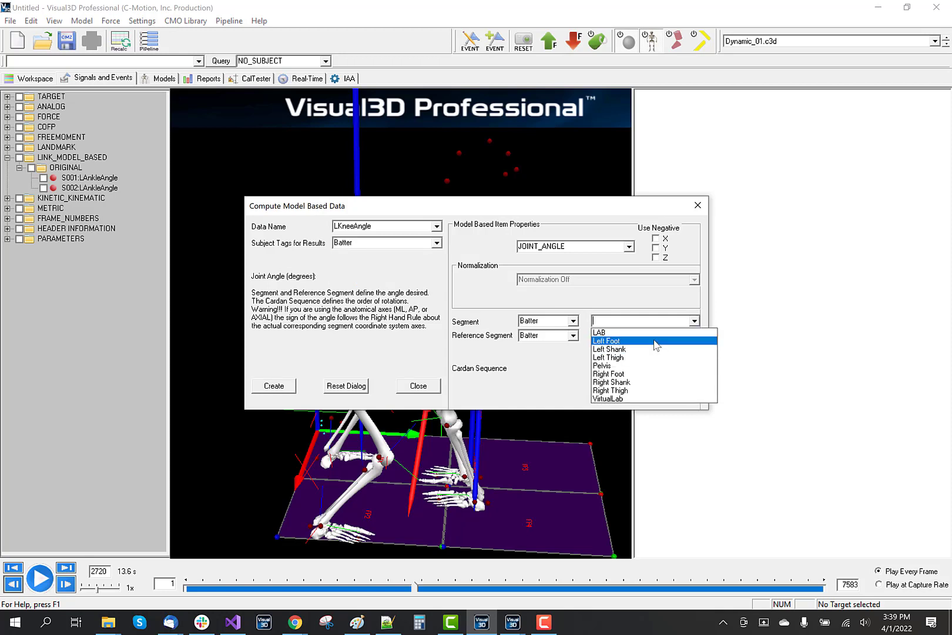
click(639, 350)
click(694, 336)
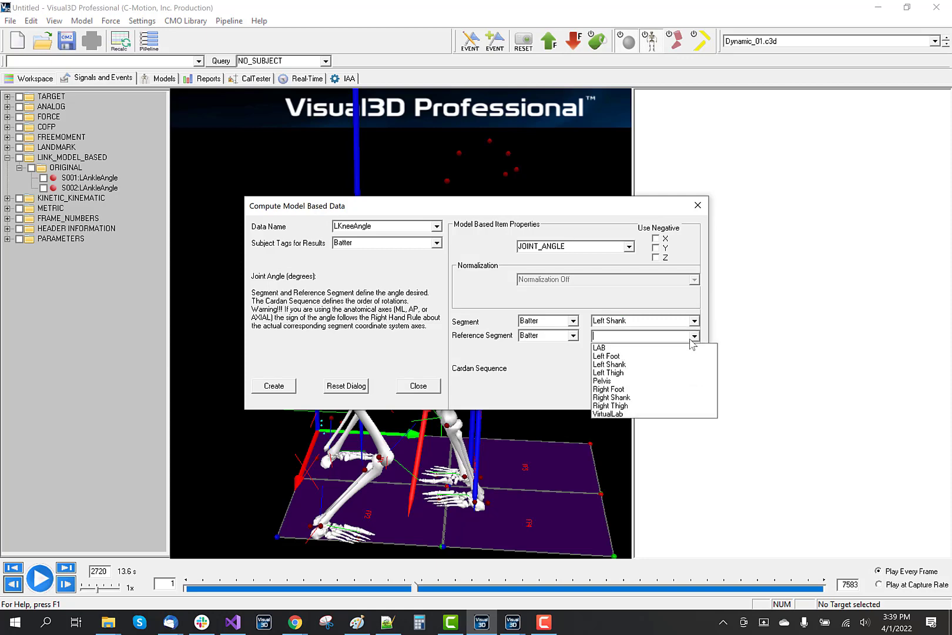
click(628, 372)
click(276, 387)
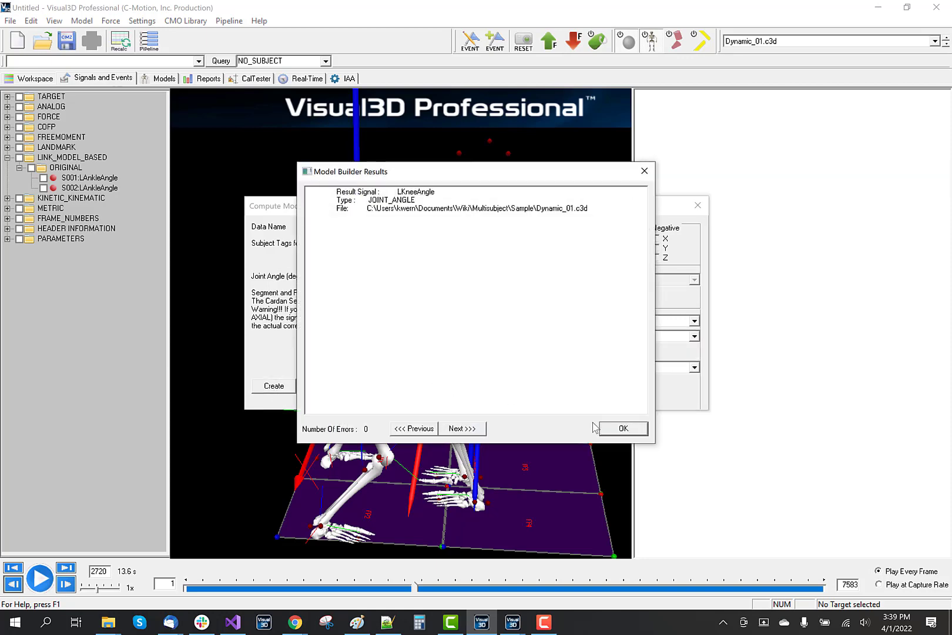
click(623, 428)
click(419, 386)
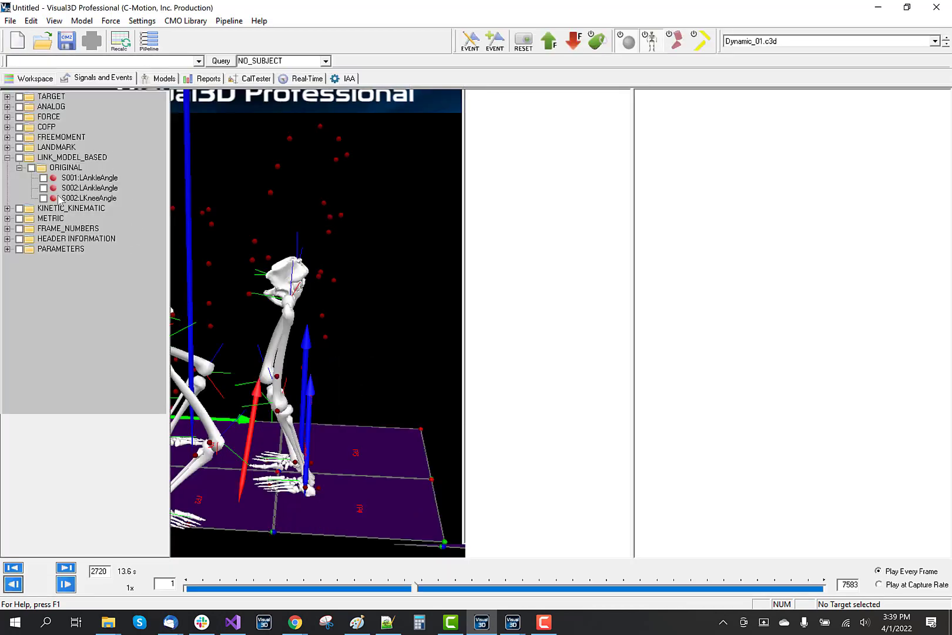
Start another model-based data computation and set its property type to TARGET_PATH.
click(82, 20)
click(101, 67)
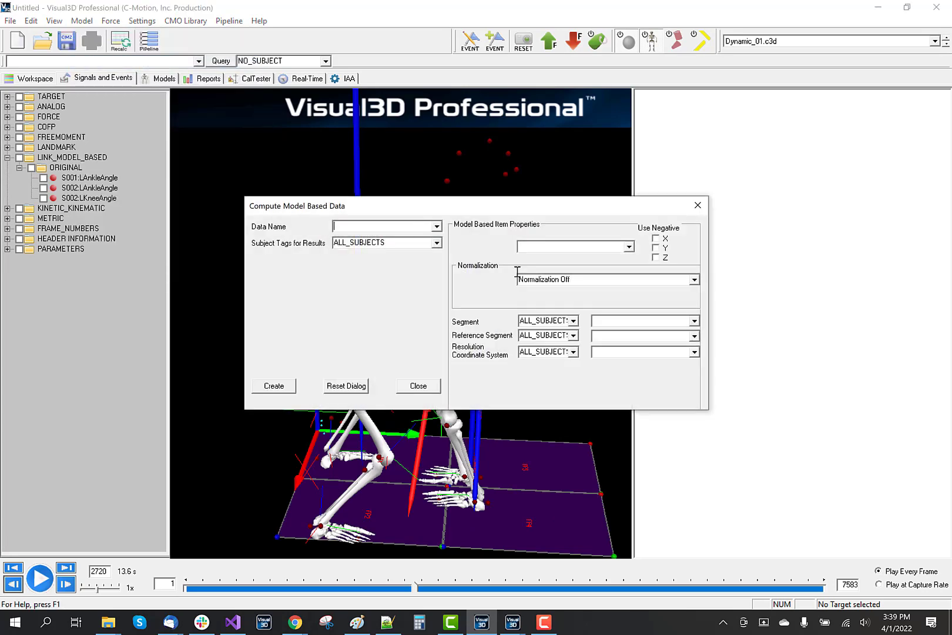
click(437, 228)
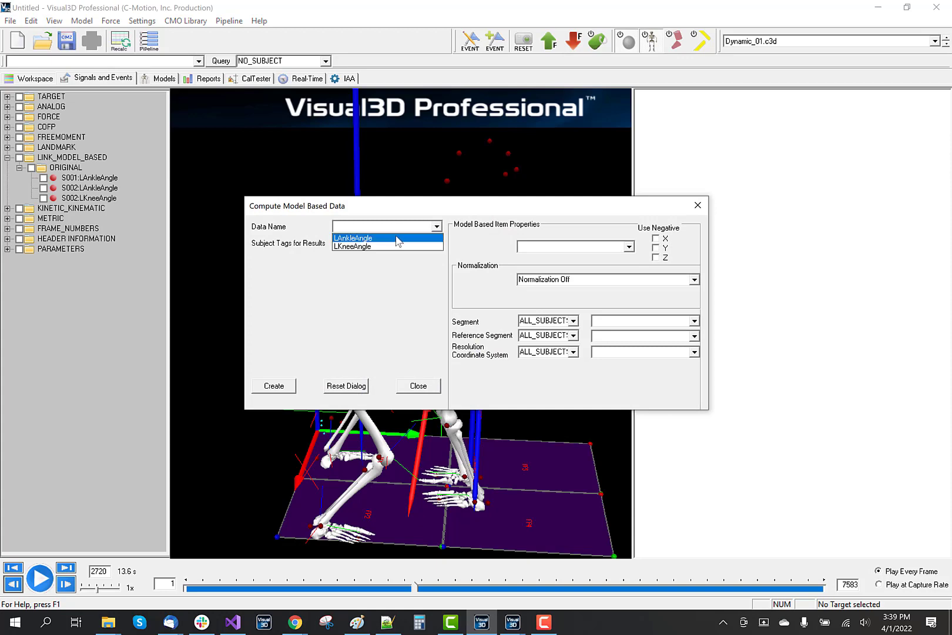
click(629, 247)
click(629, 247)
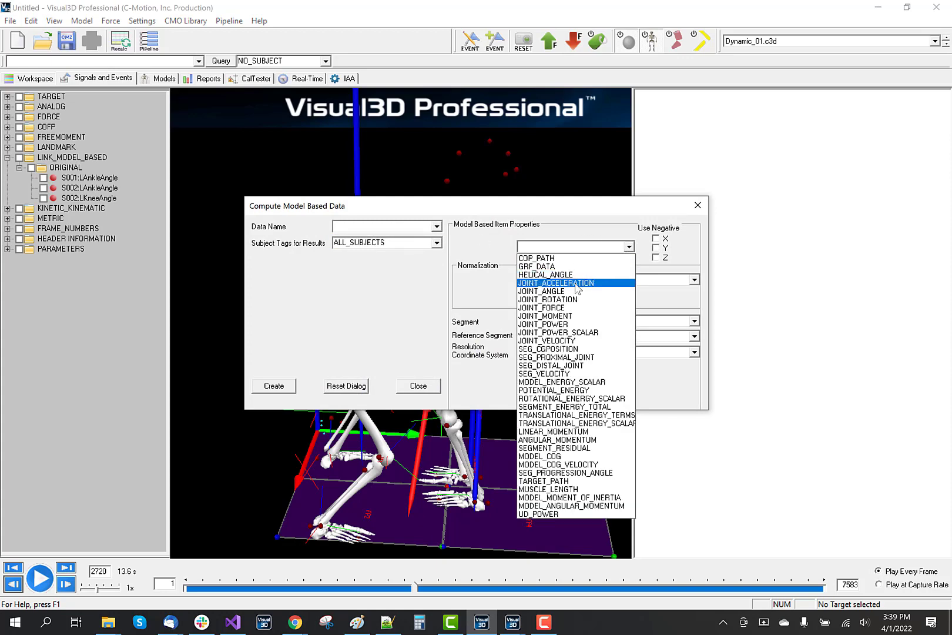
click(547, 291)
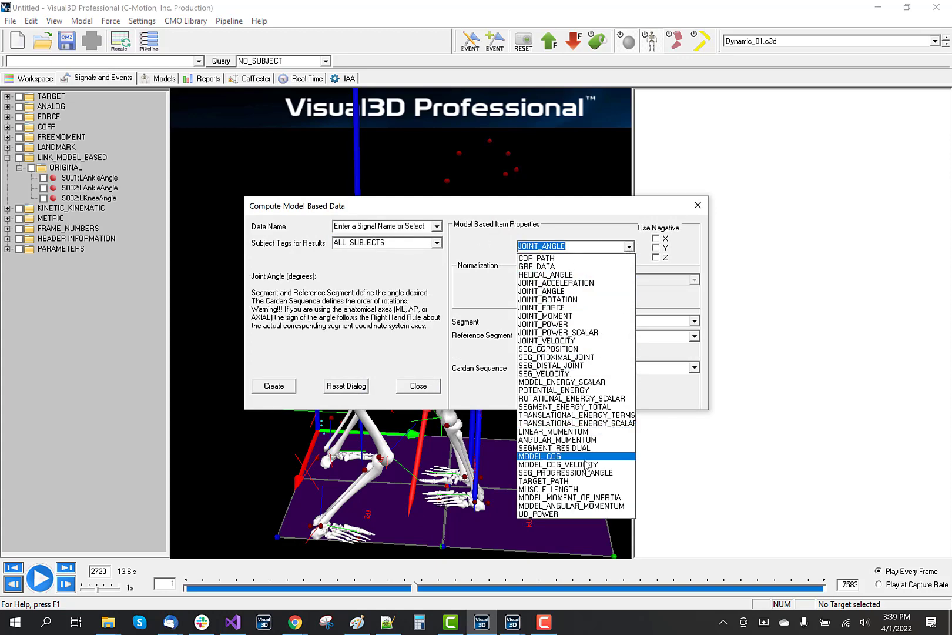
click(569, 481)
click(569, 474)
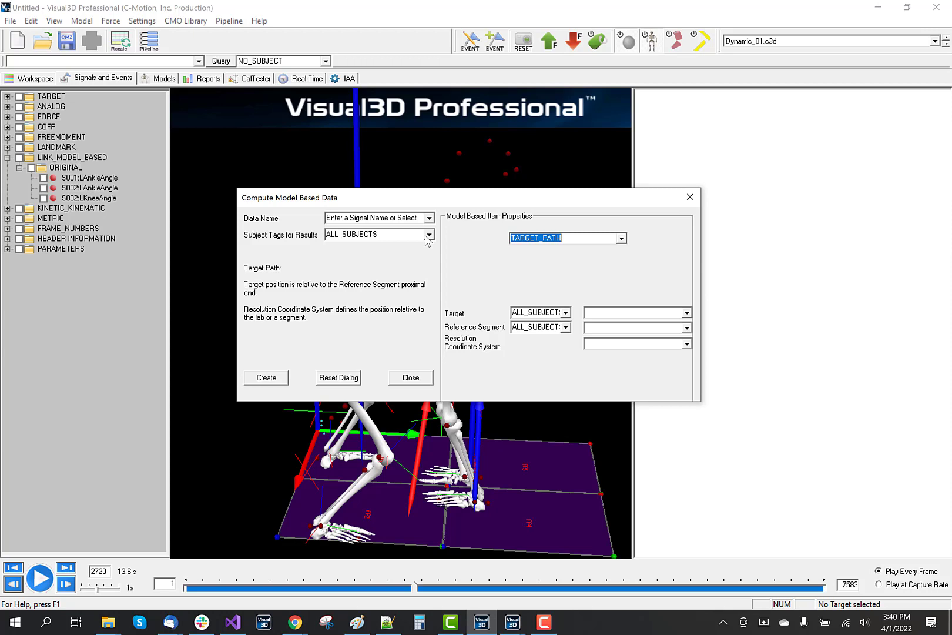
Restrict the TARGET_PATH results to subjects with the Pitcher tag.
click(408, 218)
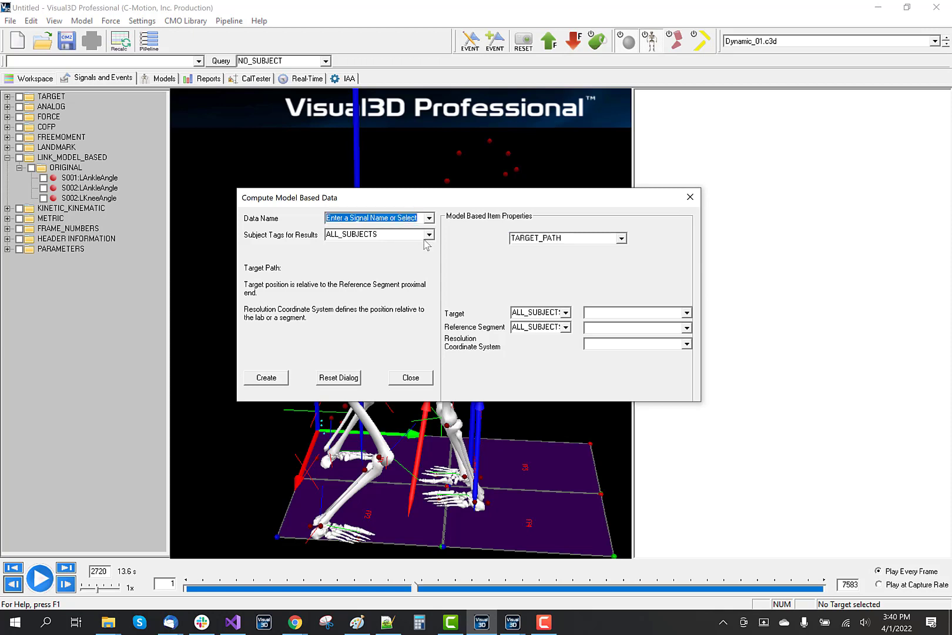
click(429, 234)
click(378, 266)
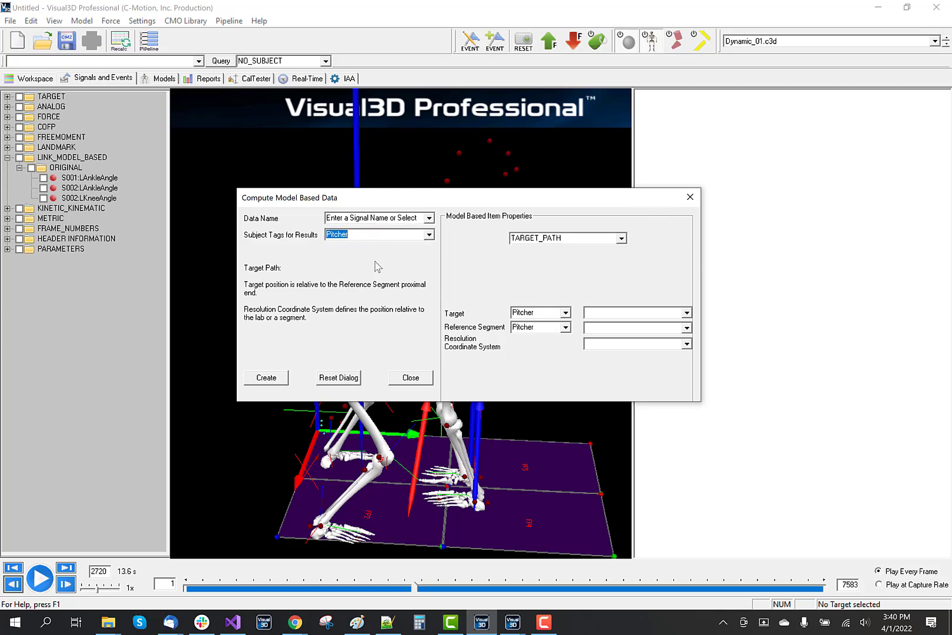
Set the target to the Batter's RKNE marker.
click(686, 312)
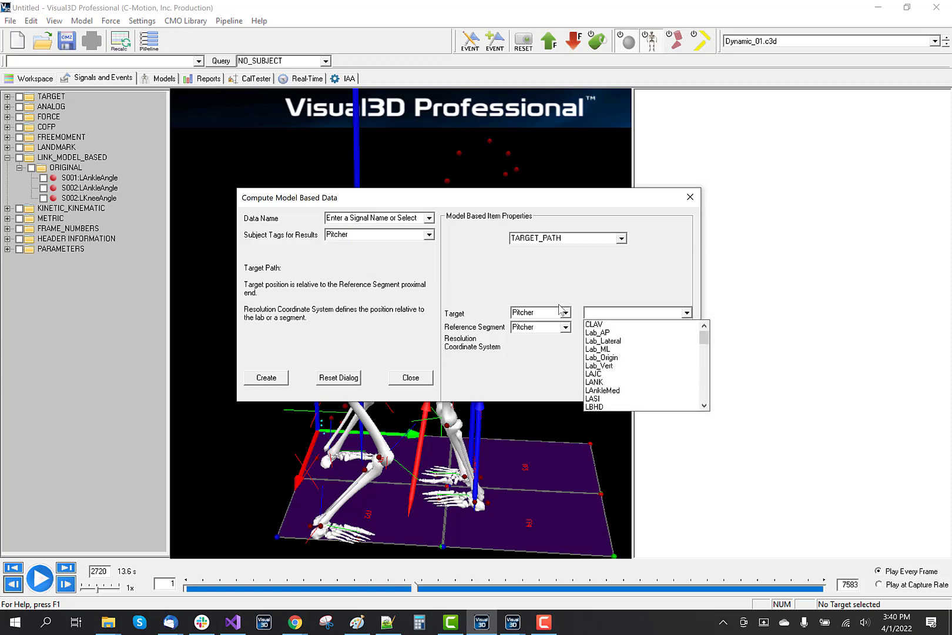
click(529, 310)
click(566, 313)
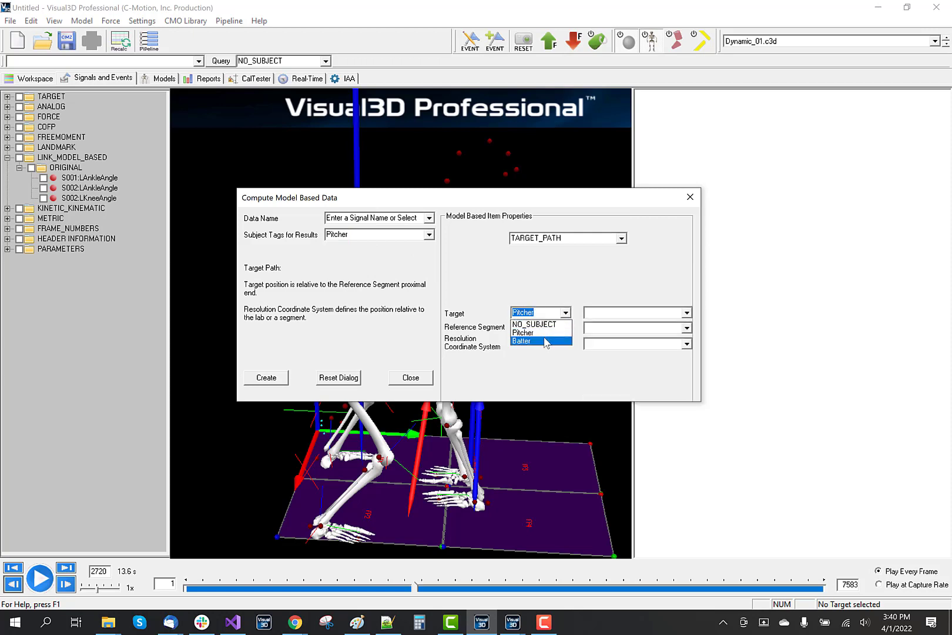
click(548, 338)
click(686, 312)
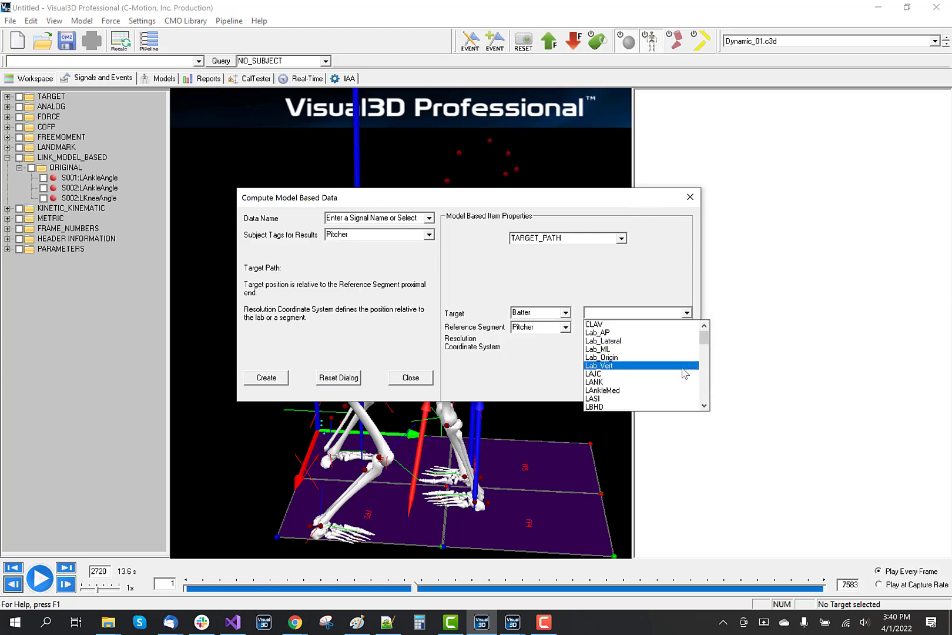
click(704, 359)
drag(704, 360, 705, 385)
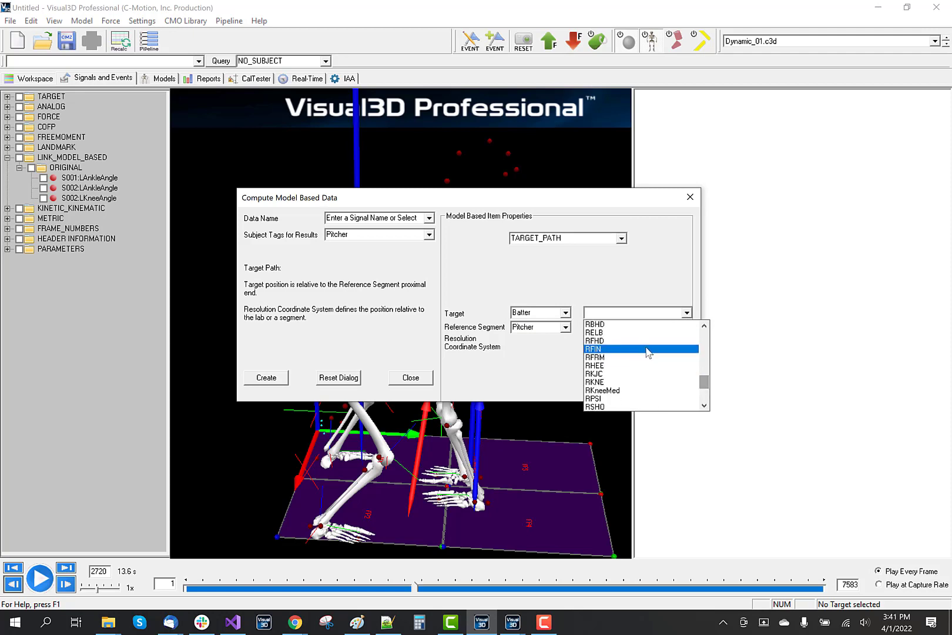
click(634, 382)
Set the Pitcher's Pelvis as the reference segment and Pelvis as the resolution coordinate system.
click(566, 328)
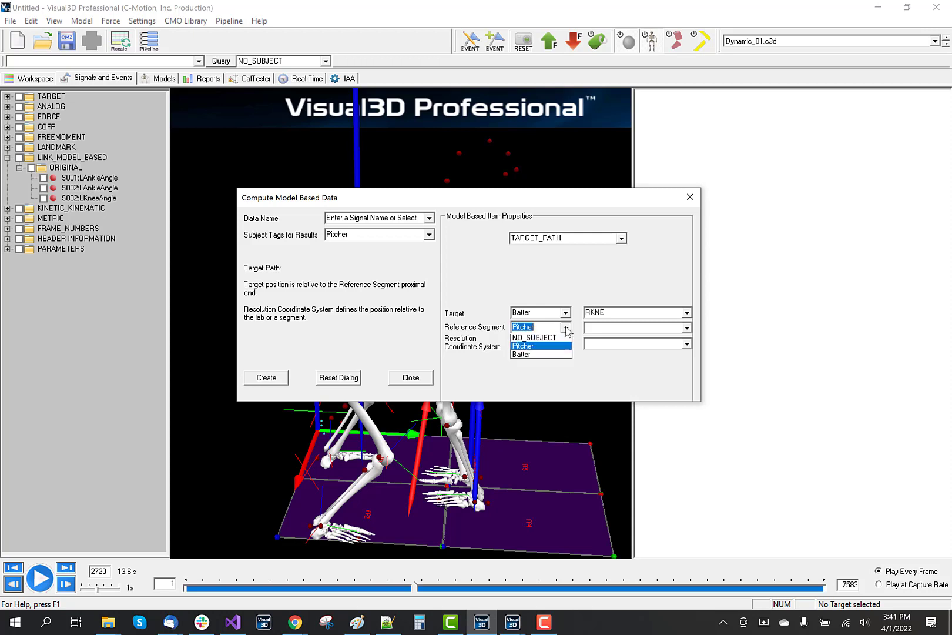
click(566, 329)
click(686, 328)
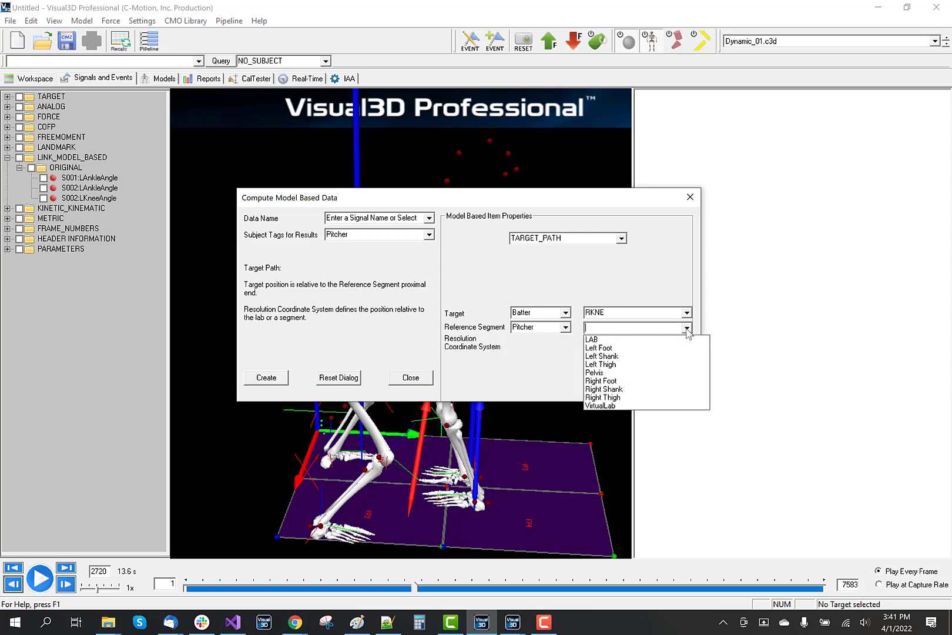
click(635, 373)
click(687, 344)
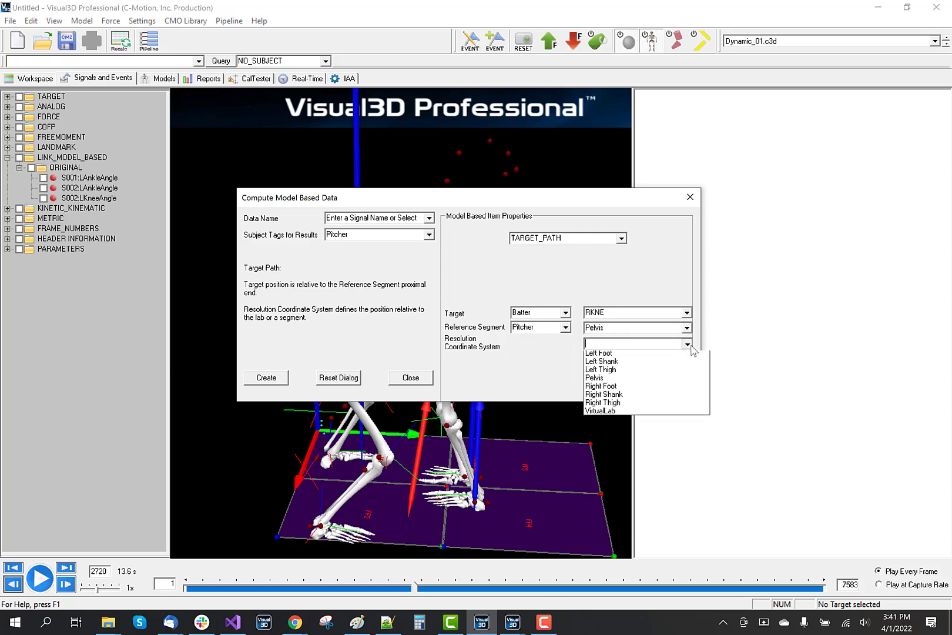
click(636, 389)
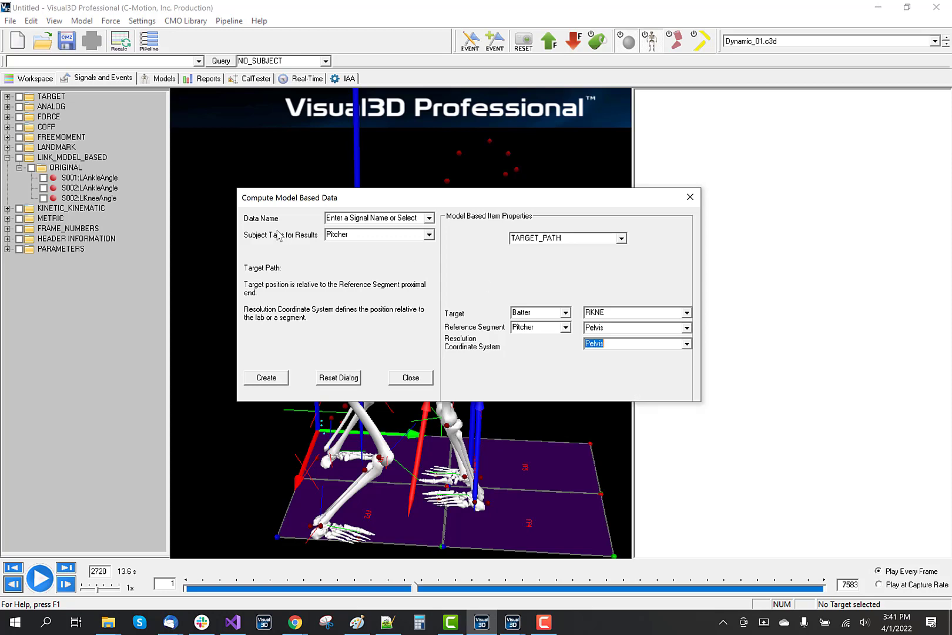
Name the signal RKneeDist_to_Pelvis, create it and close the computation.
click(352, 216)
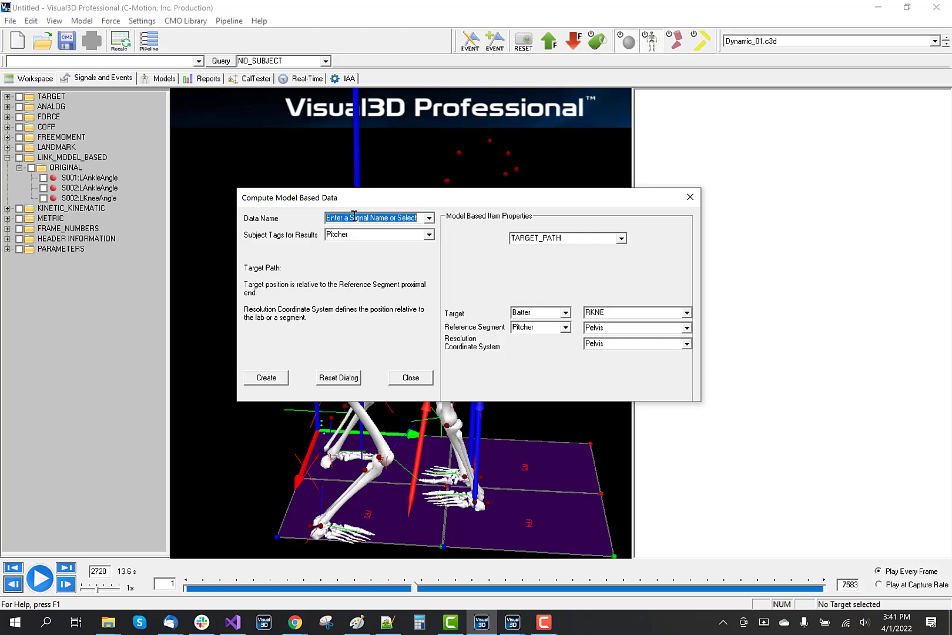
text(KneeDist)
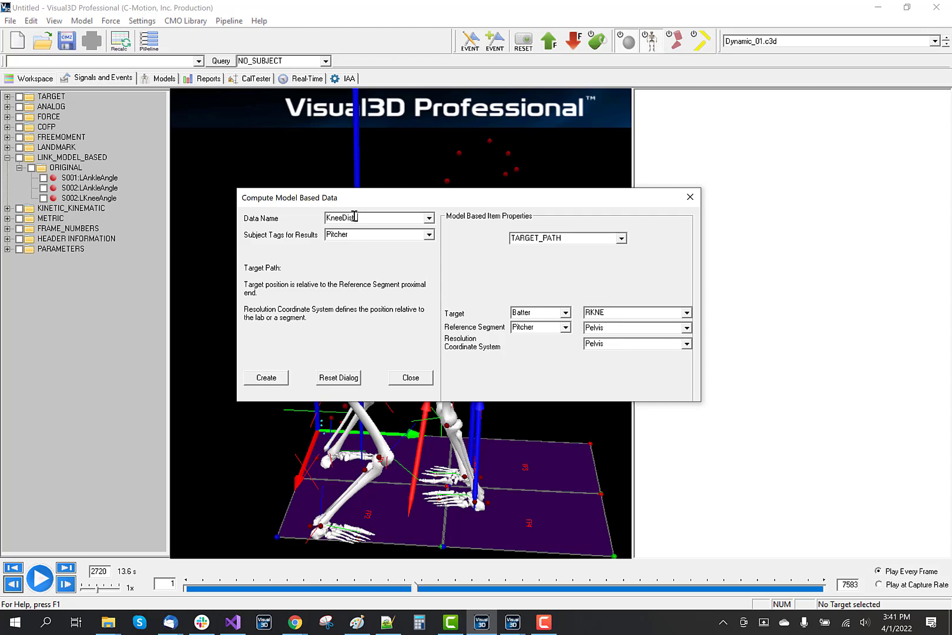
text(_to_Pelvis)
key(Home)
text(R)
click(267, 377)
click(604, 423)
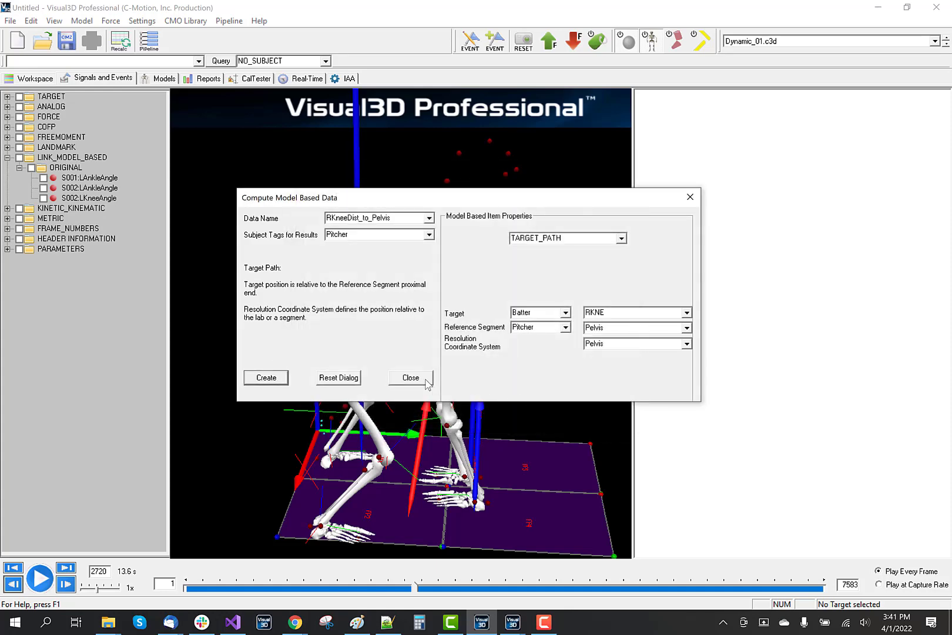
click(415, 377)
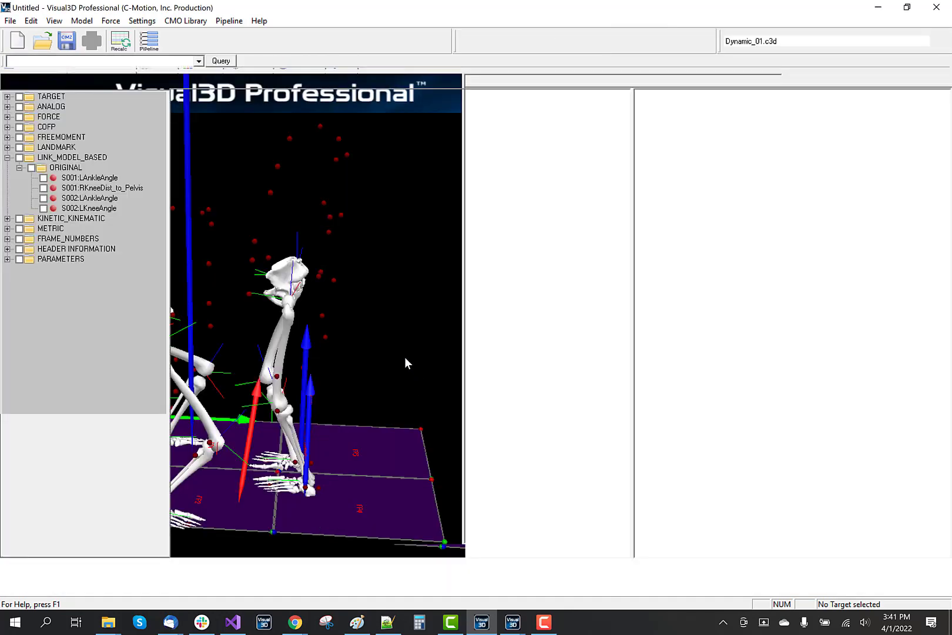